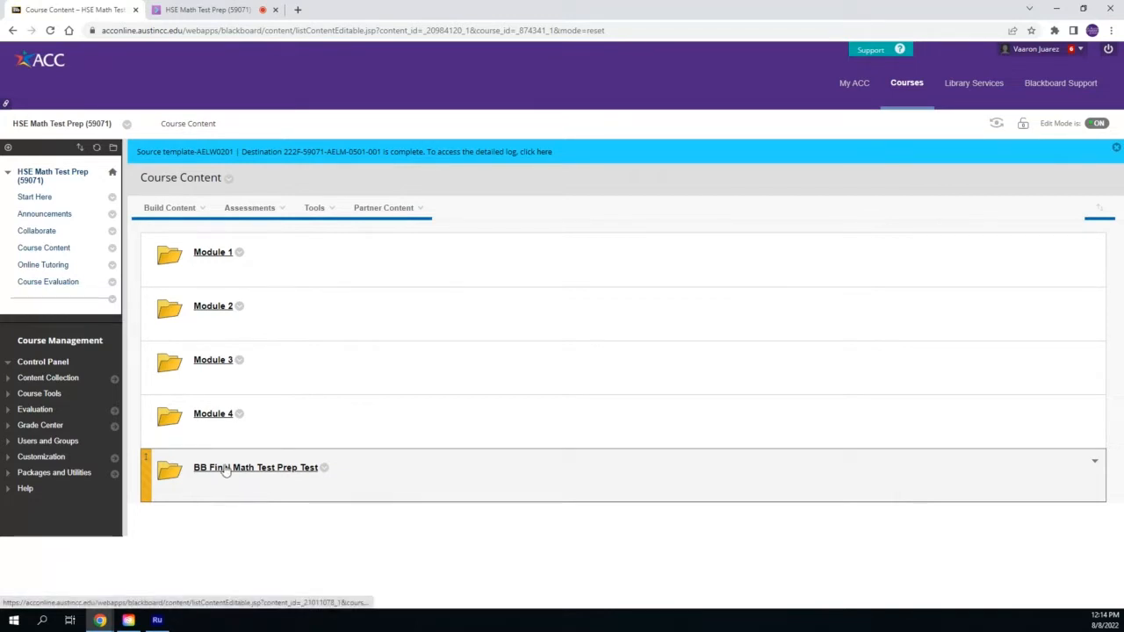
# Download the BB Test Prep Final Test export file from the BB Final Math Test Prep folder to Downloads
pyautogui.click(226, 471)
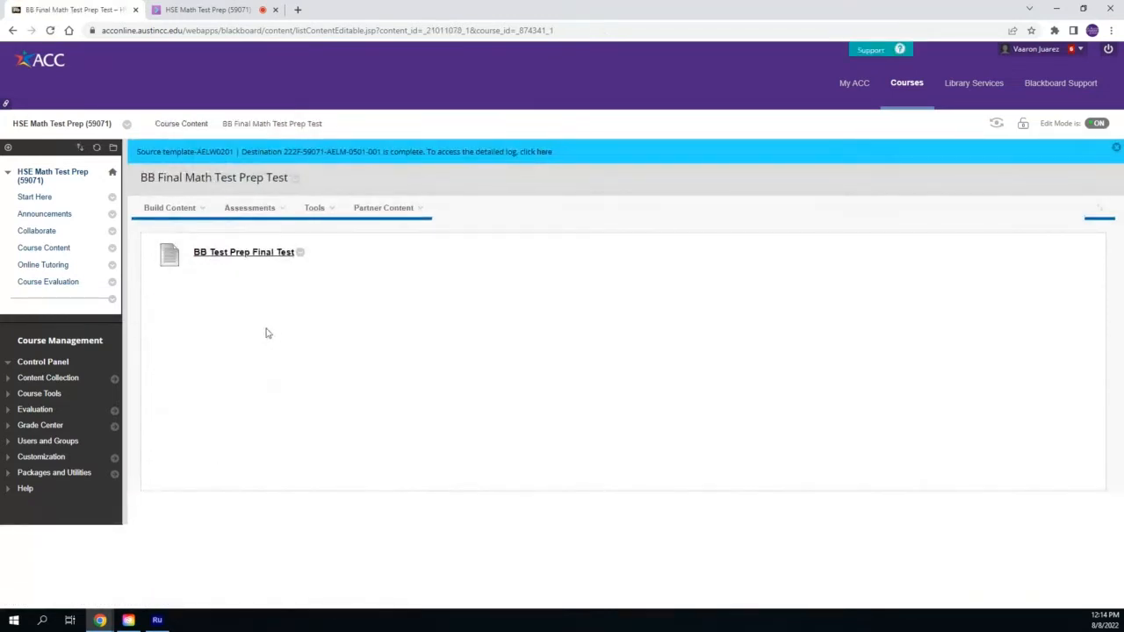
pyautogui.click(237, 255)
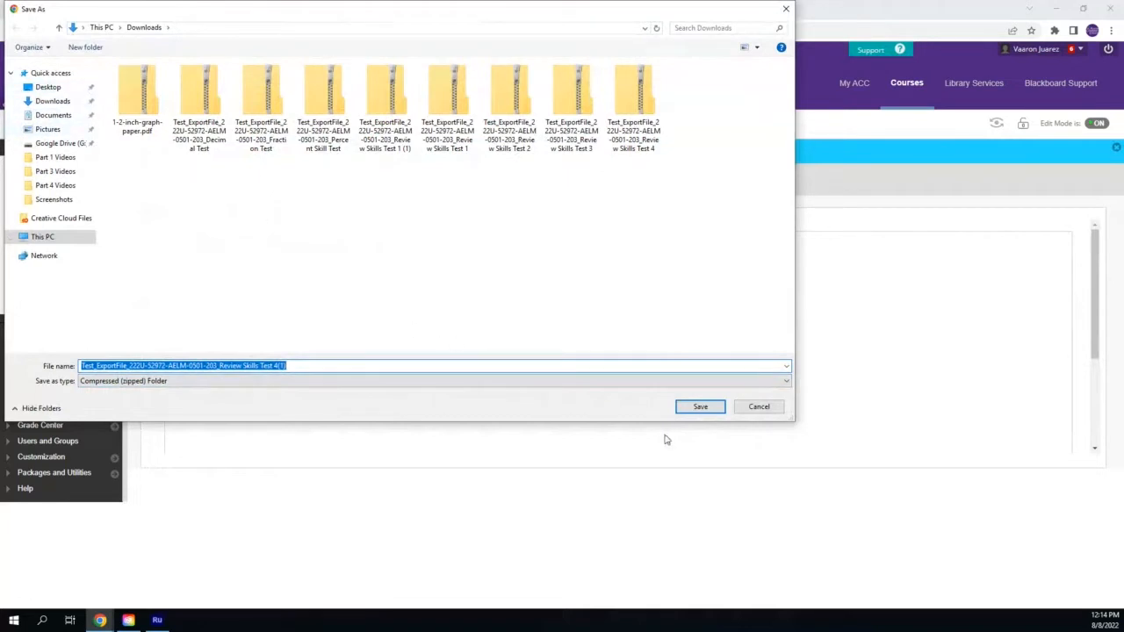
pyautogui.click(700, 407)
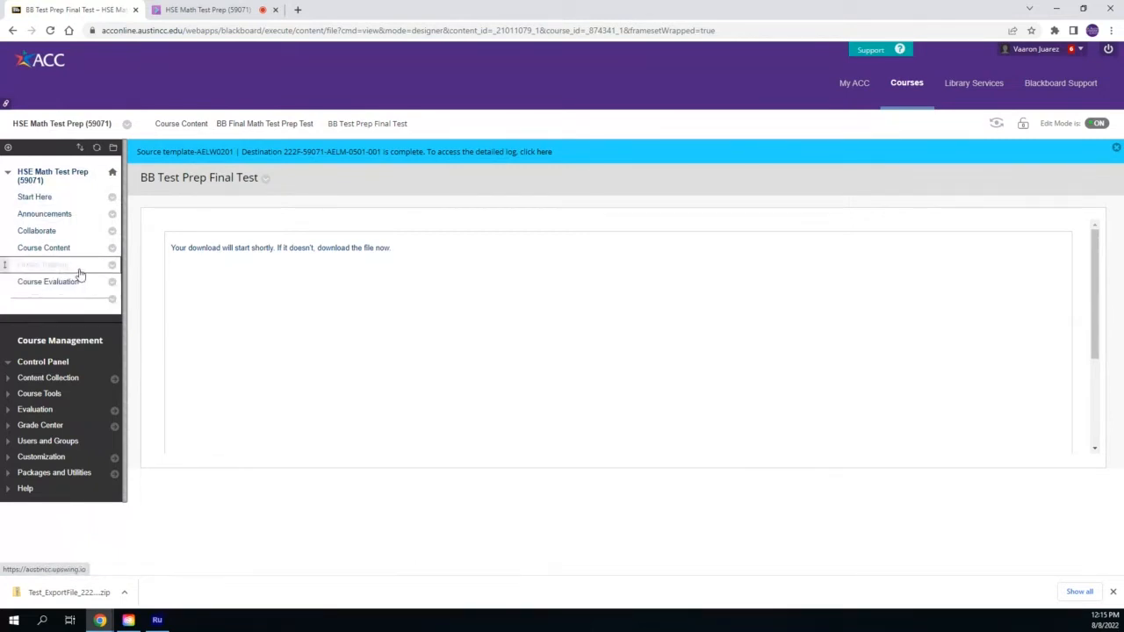
# Add a course menu content area named Tests, available to users
pyautogui.click(8, 148)
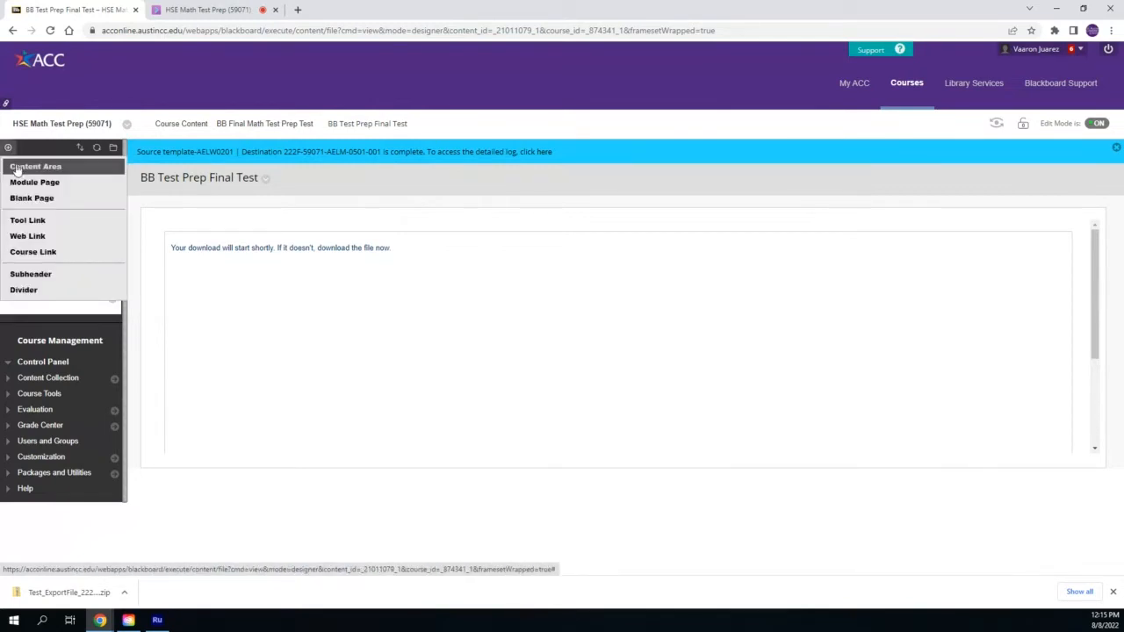
pyautogui.click(17, 167)
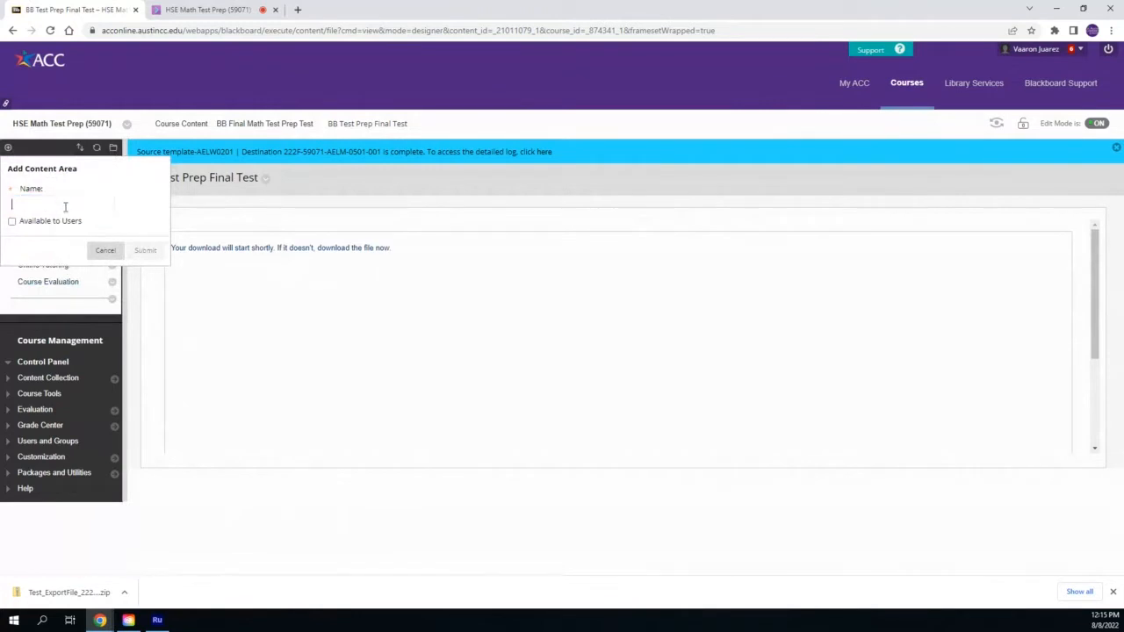
pyautogui.write('Tests')
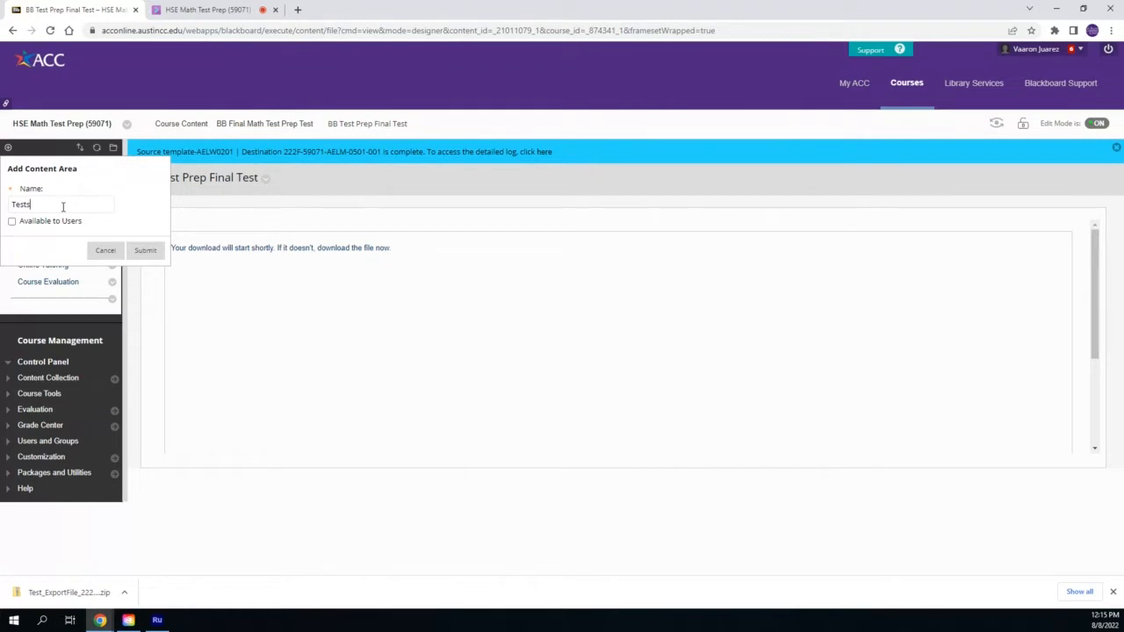
pyautogui.click(62, 205)
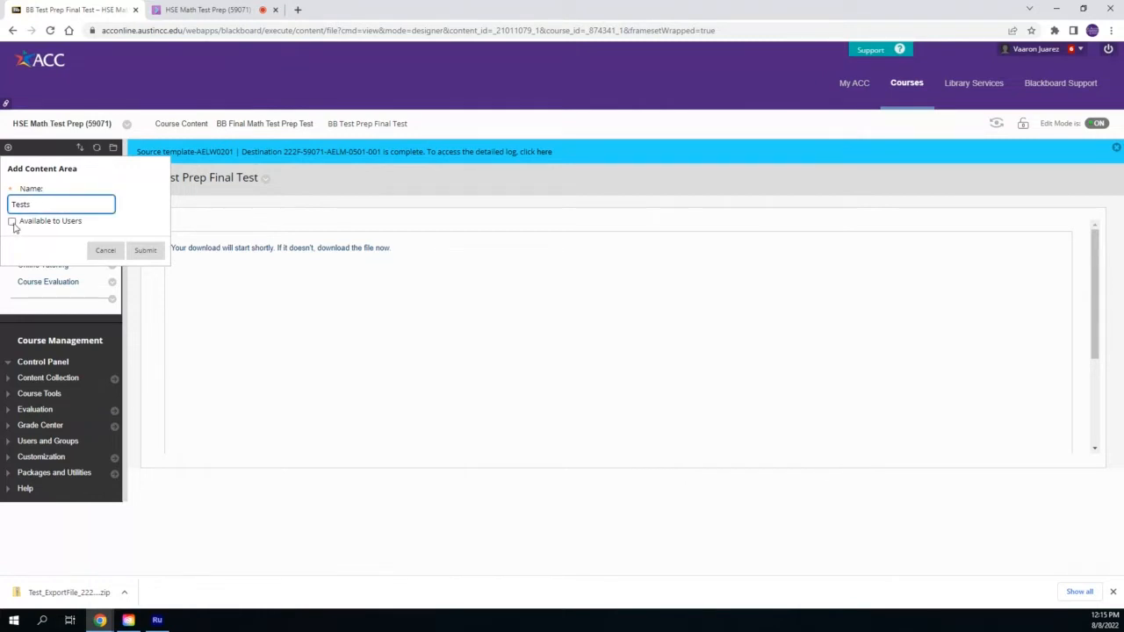
pyautogui.click(12, 222)
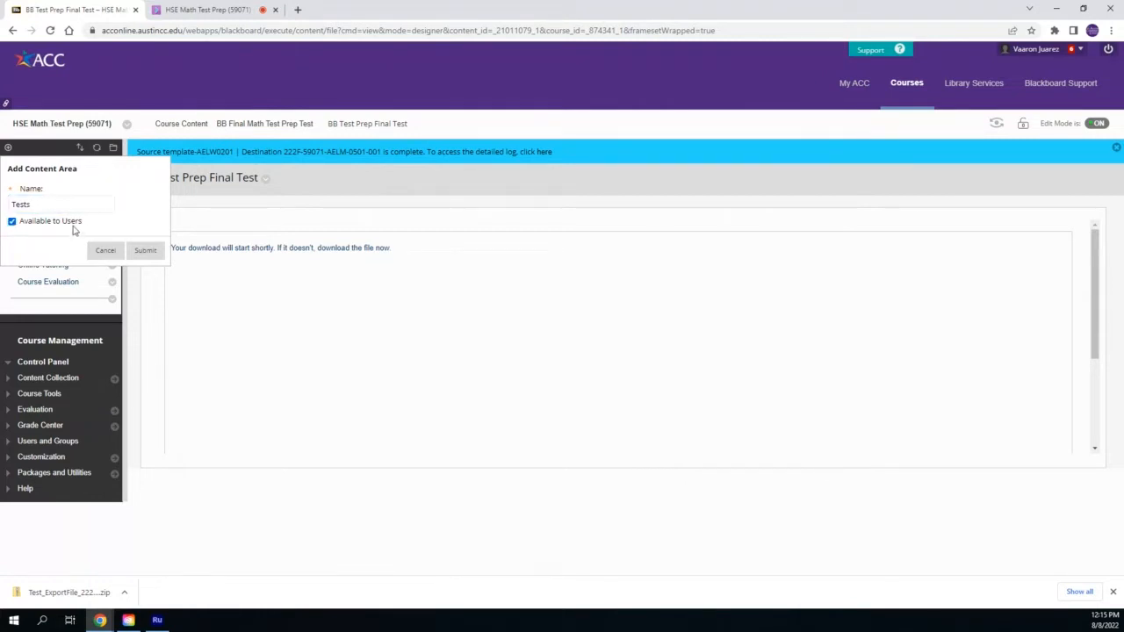
pyautogui.click(145, 253)
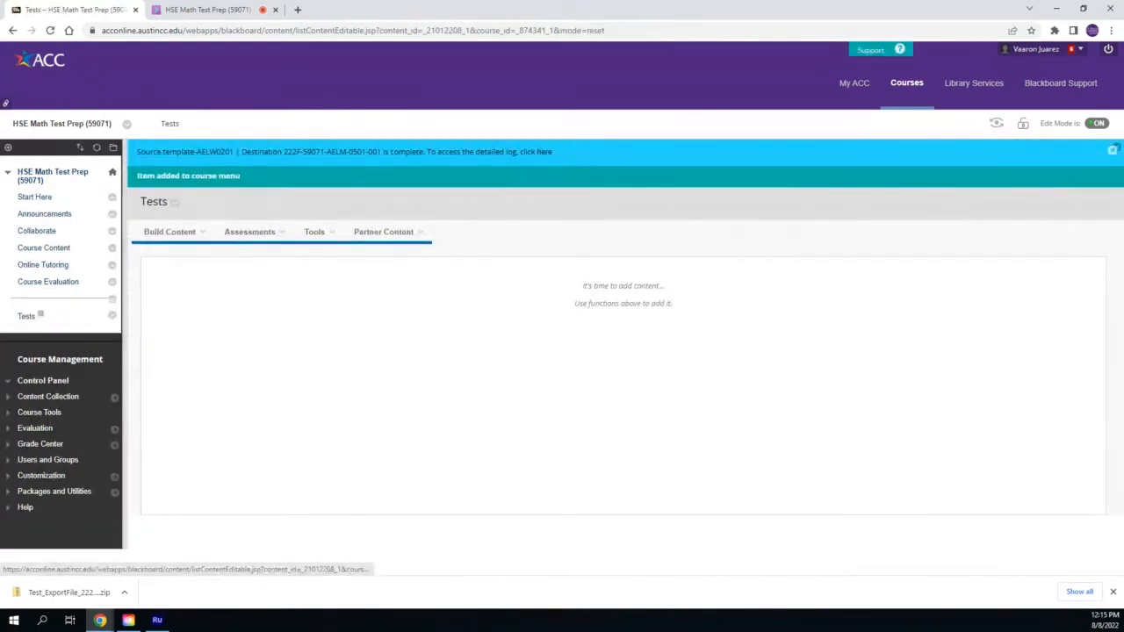
# Move the Tests entry above the course menu divider
pyautogui.moveTo(7, 318); pyautogui.dragTo(121, 343)
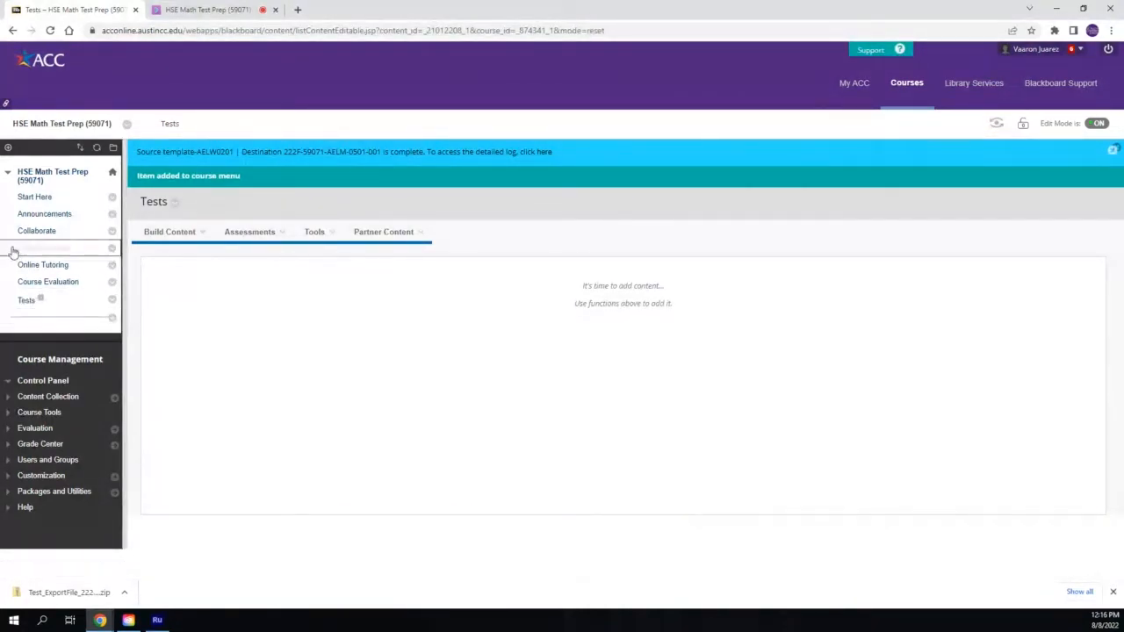
# Open the Create Test page in the Tests area and review the existing tests list
pyautogui.click(168, 236)
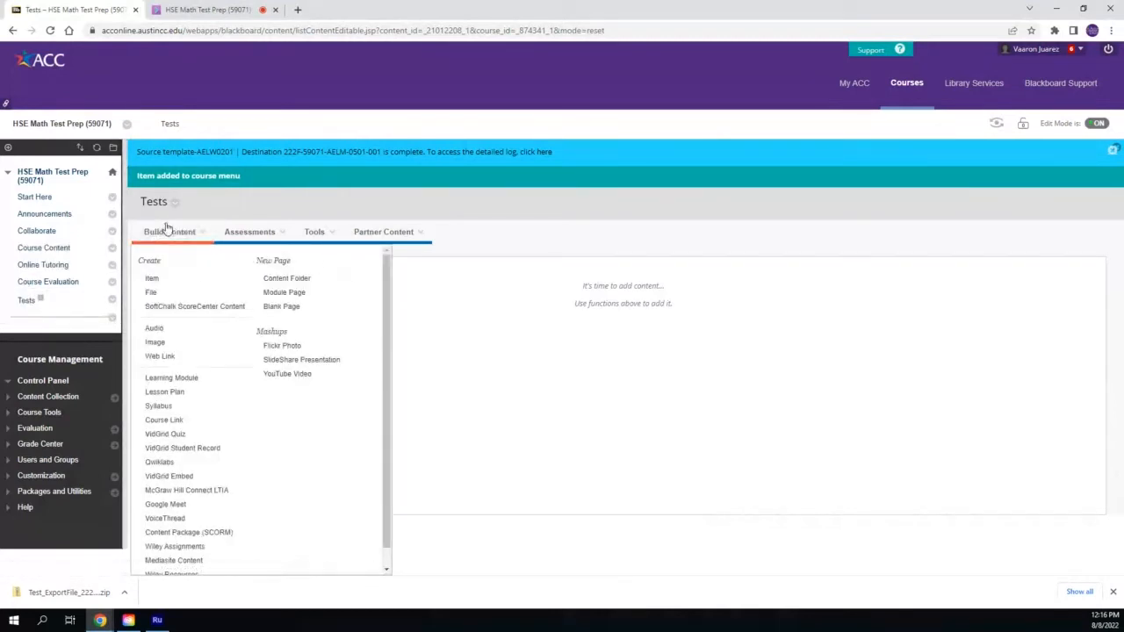
pyautogui.click(250, 232)
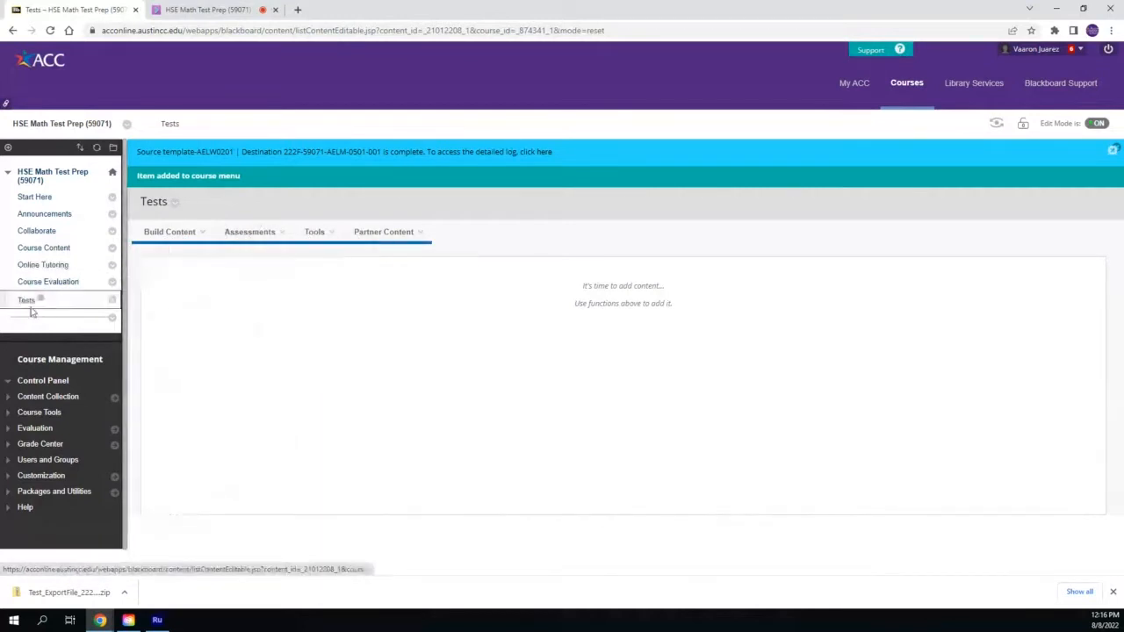
pyautogui.click(255, 232)
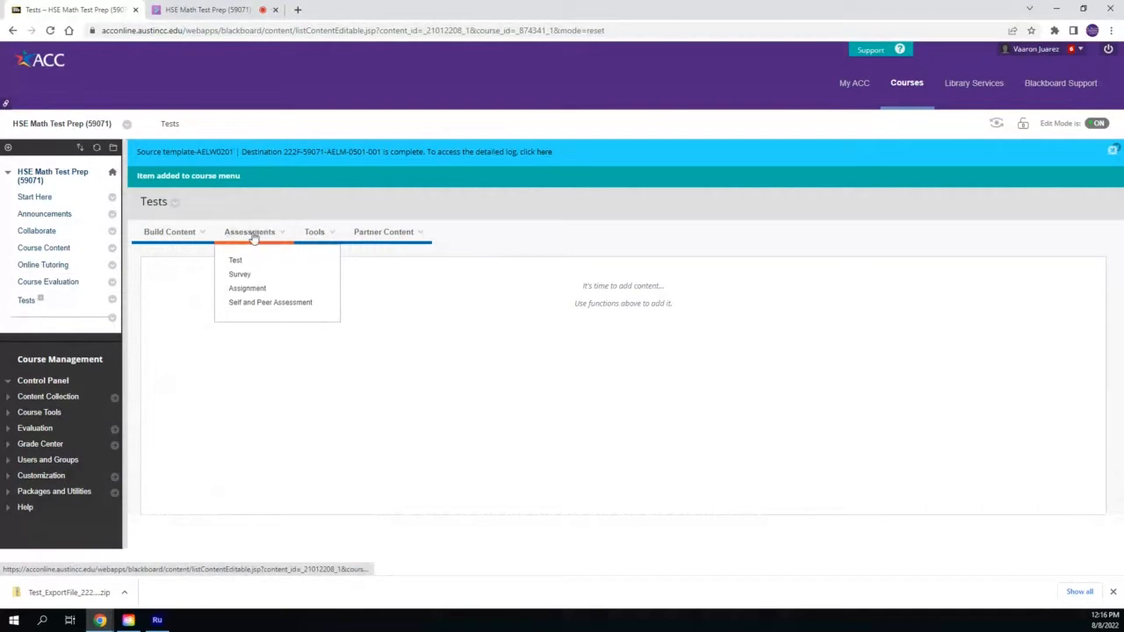
pyautogui.click(235, 260)
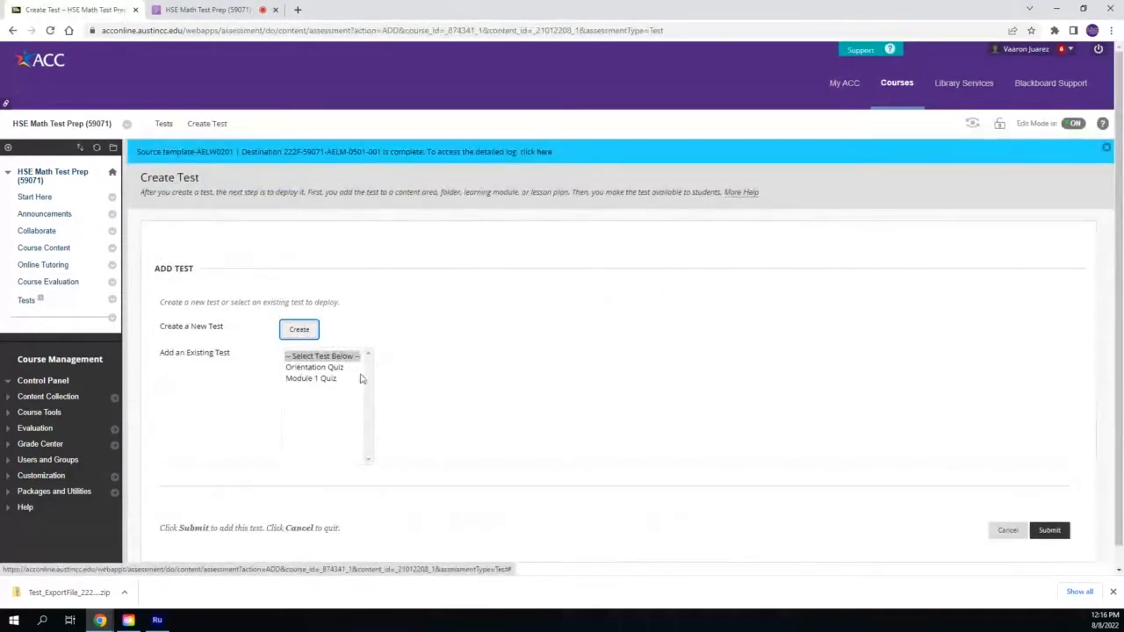
pyautogui.rightClick(324, 369)
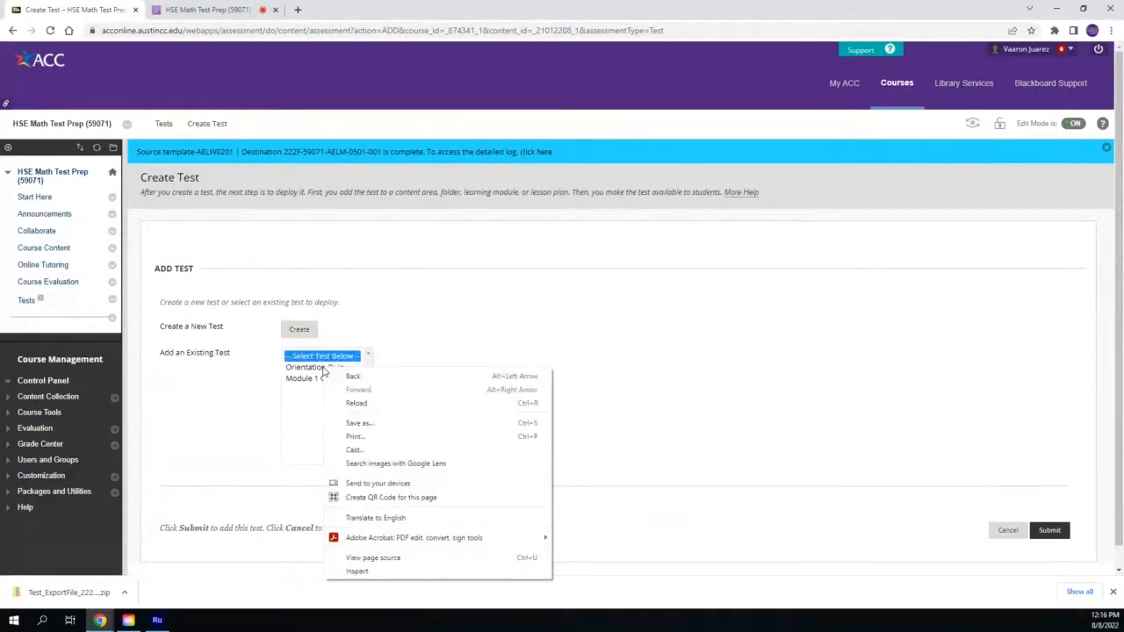
pyautogui.click(324, 370)
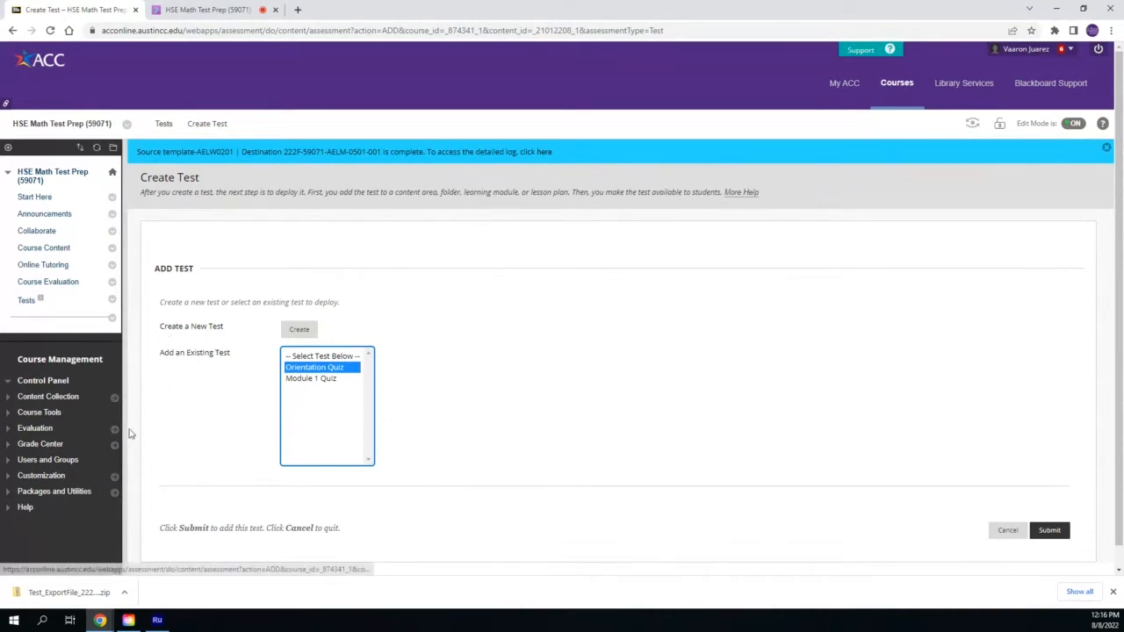
# Open the Import Test page under Course Tools' Tests, Surveys, and Pools
pyautogui.click(42, 412)
pyautogui.scroll(-3, 42, 412)
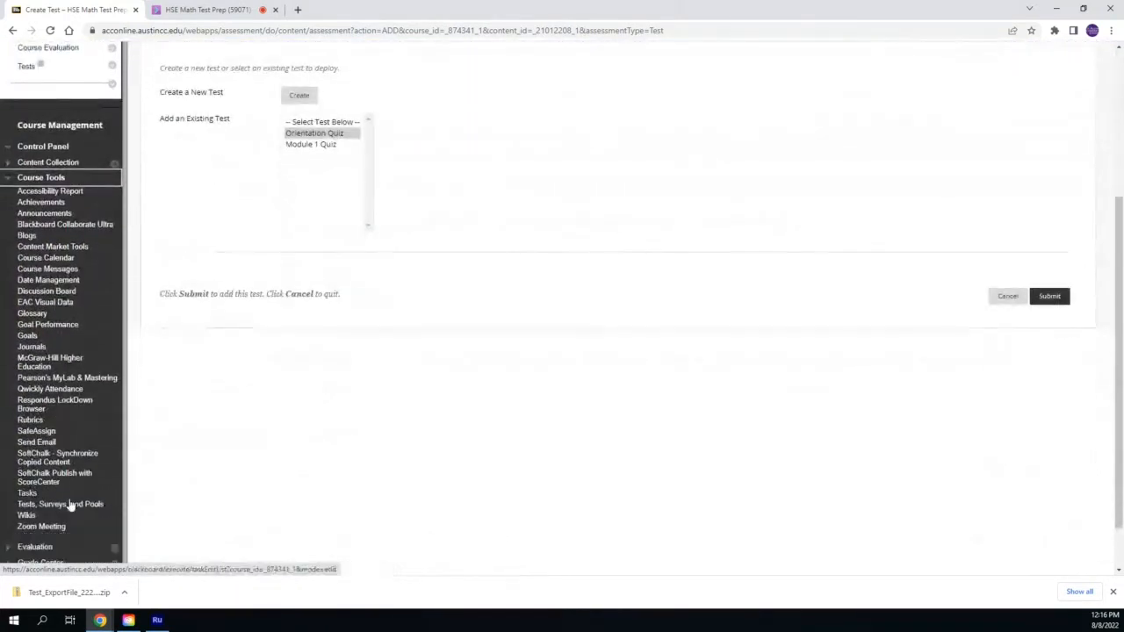
pyautogui.click(66, 505)
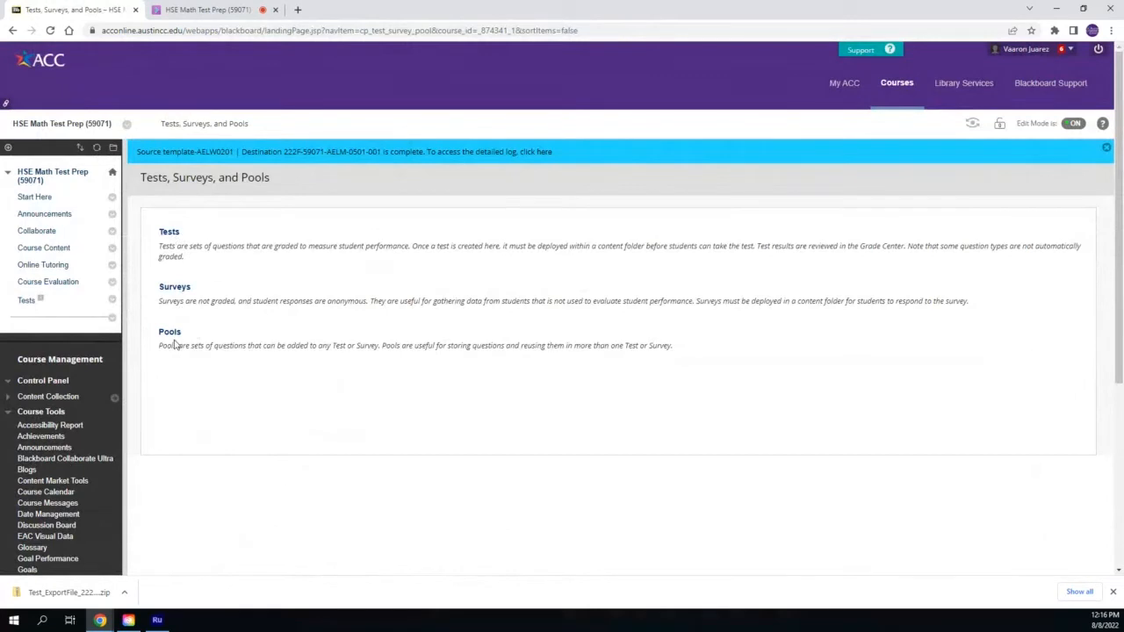
pyautogui.click(172, 233)
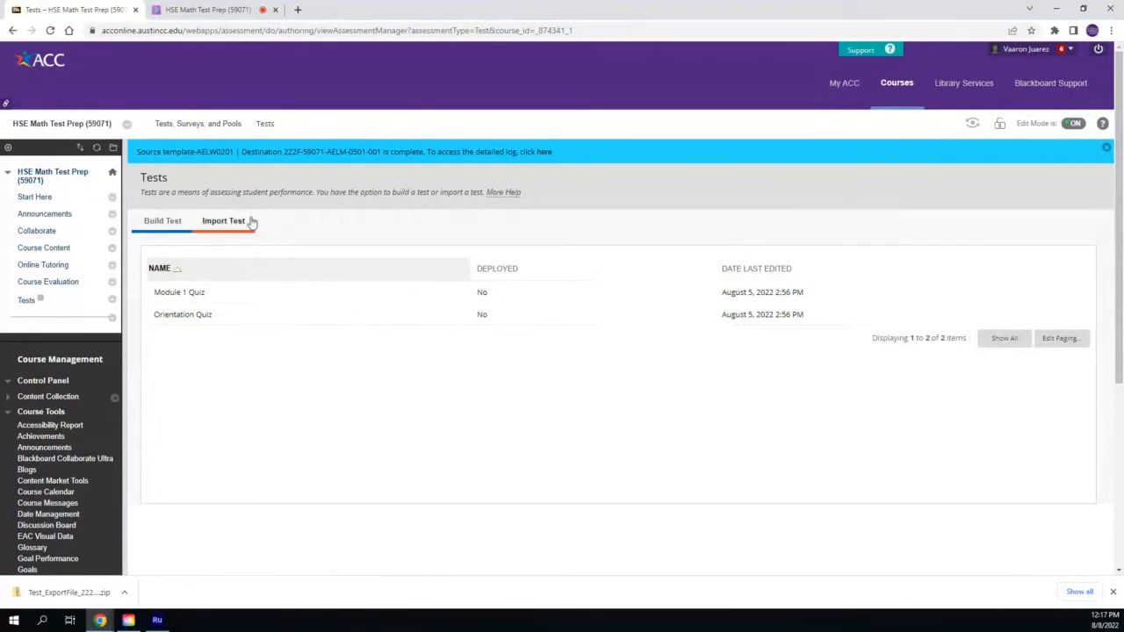
pyautogui.click(224, 221)
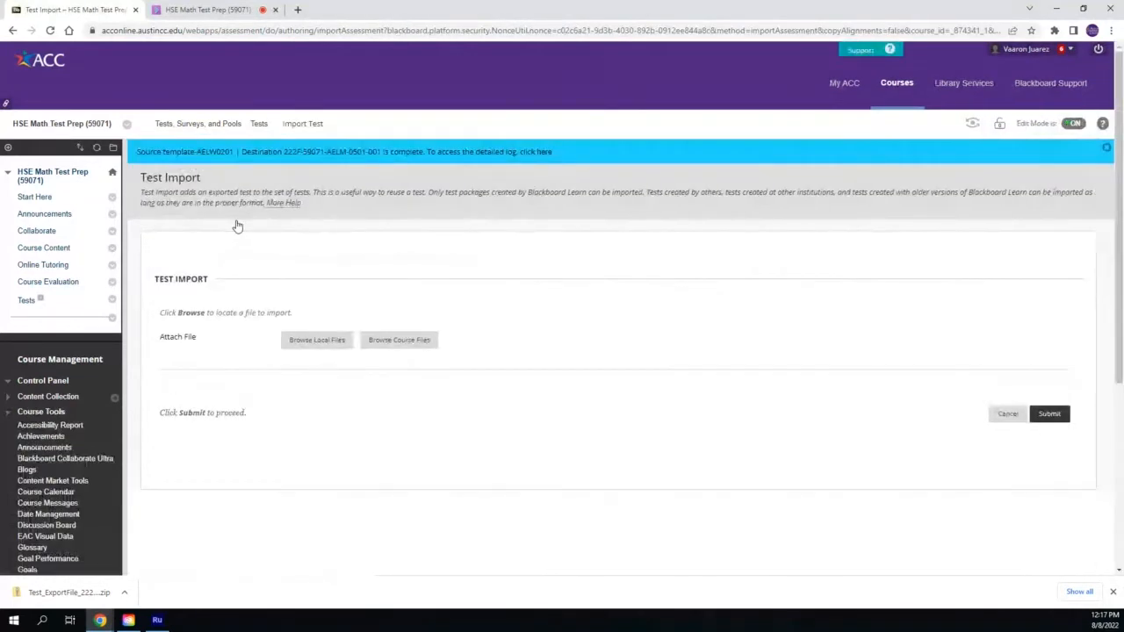
# Import the test package Test_ExportFile_222U-52972-AELM-0501-203_Review Skills Test 4.zip from Downloads
pyautogui.click(321, 344)
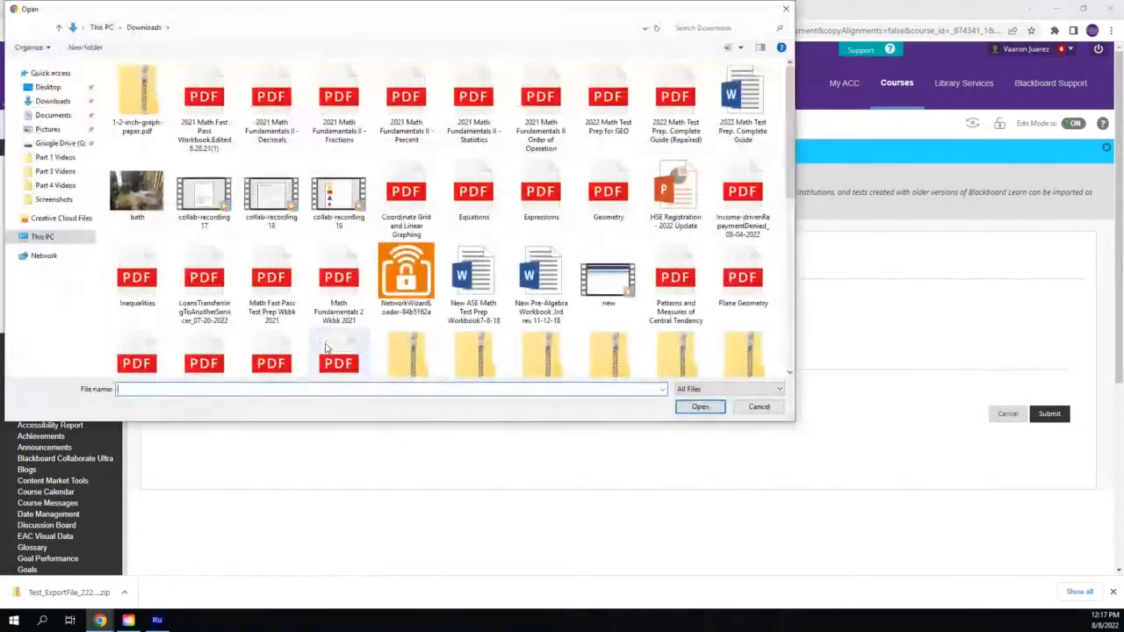
pyautogui.click(61, 104)
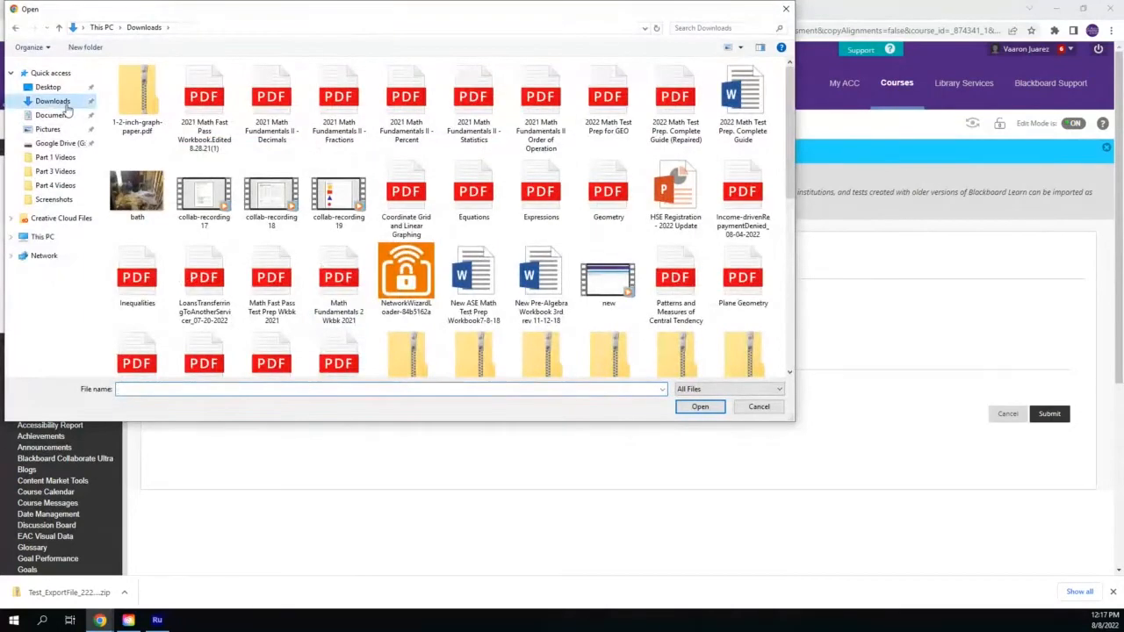
pyautogui.scroll(-5, 509, 219)
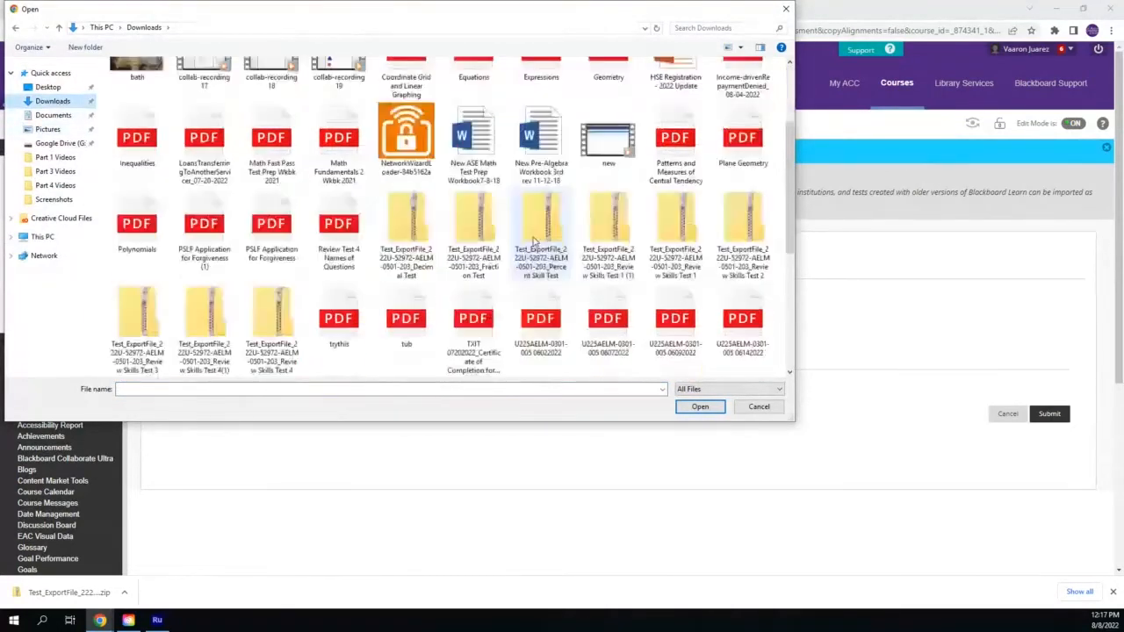
pyautogui.scroll(2, 530, 237)
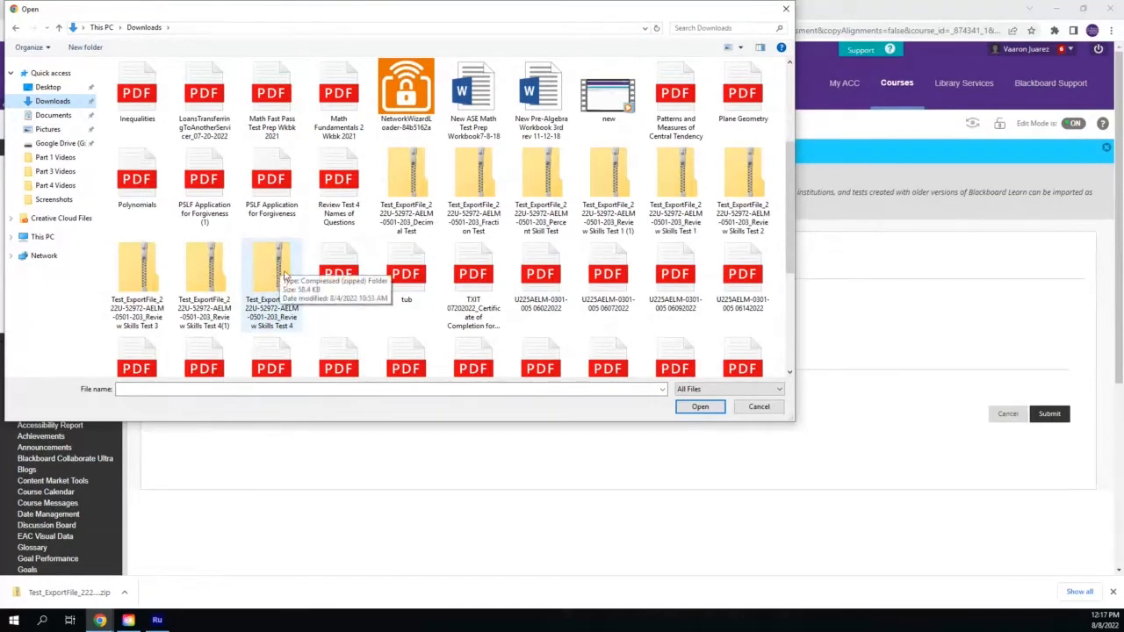
pyautogui.click(276, 276)
pyautogui.doubleClick(276, 275)
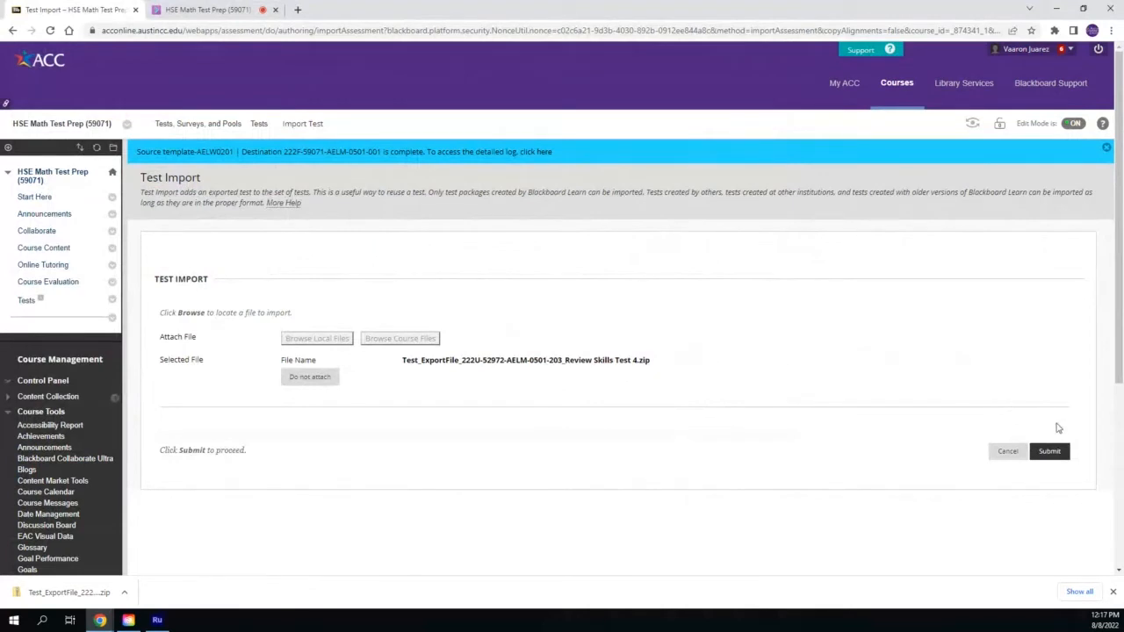
pyautogui.click(1053, 452)
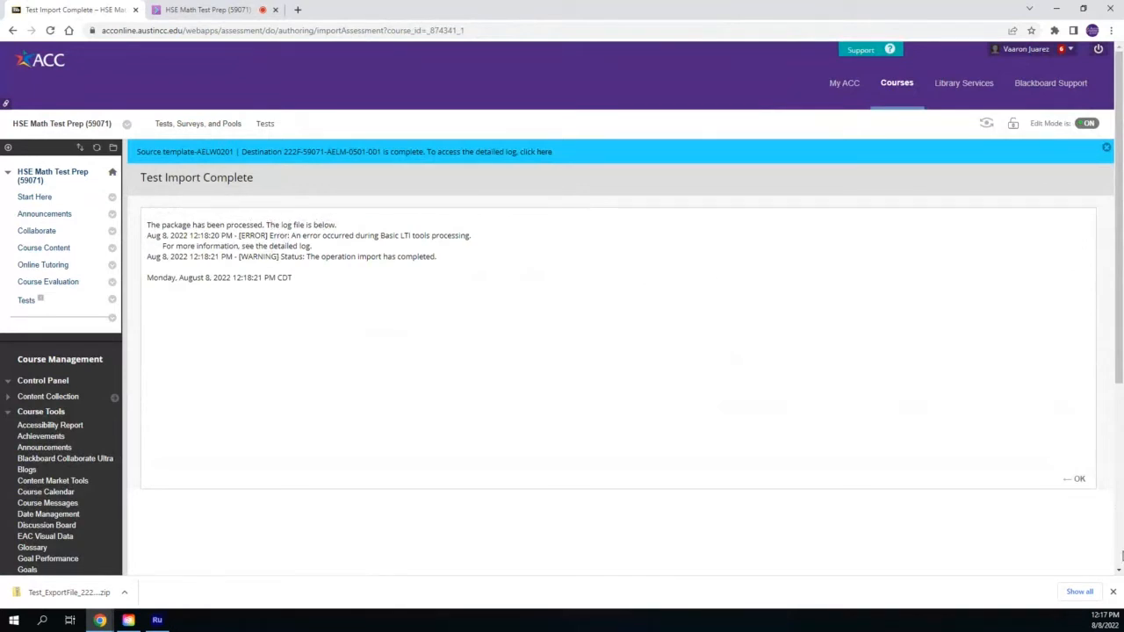
pyautogui.click(1079, 476)
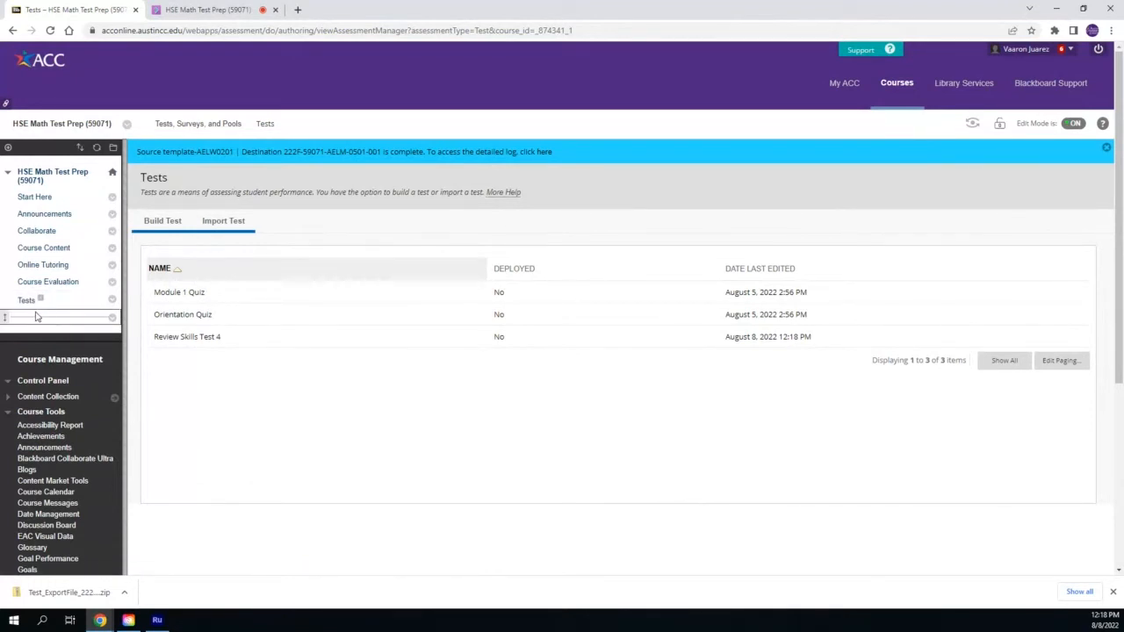
# Add the existing Review Skills Test 4 as a test in the Tests content area
pyautogui.moveTo(37, 317)
pyautogui.mouseDown()
pyautogui.moveTo(30, 293)
pyautogui.moveTo(26, 310)
pyautogui.moveTo(36, 304)
pyautogui.moveTo(25, 304)
pyautogui.mouseUp()
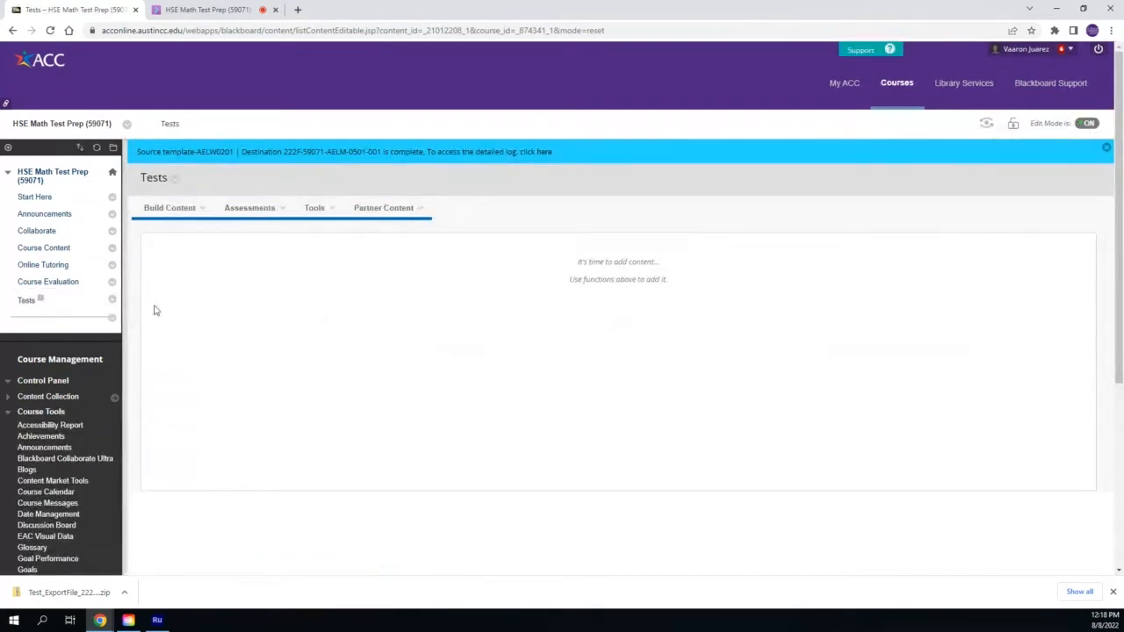
pyautogui.click(253, 209)
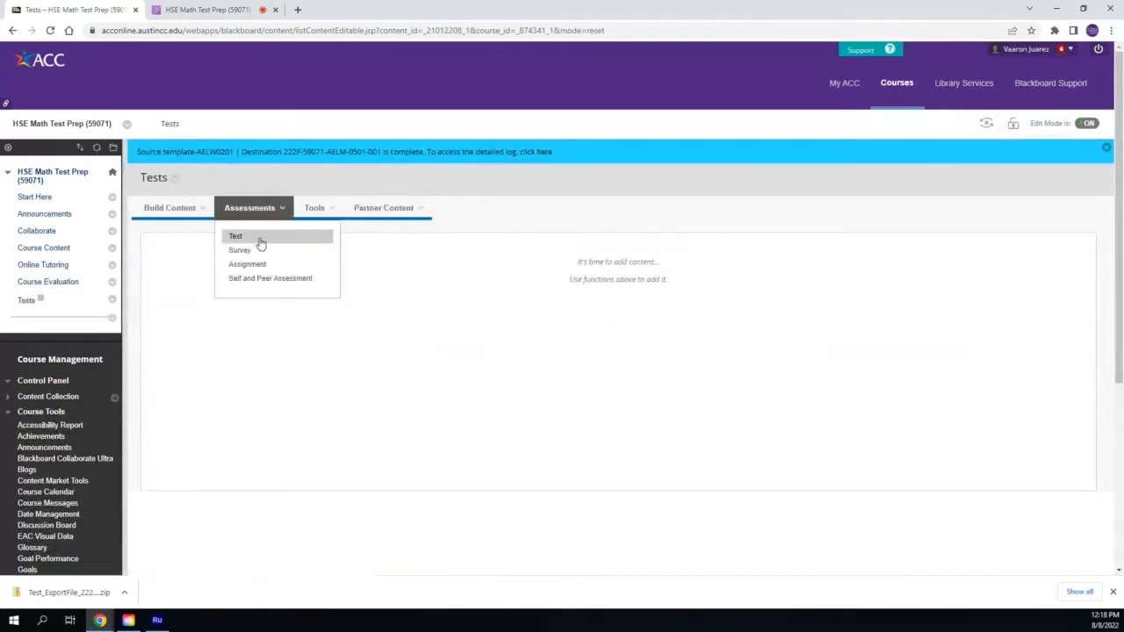
pyautogui.click(261, 239)
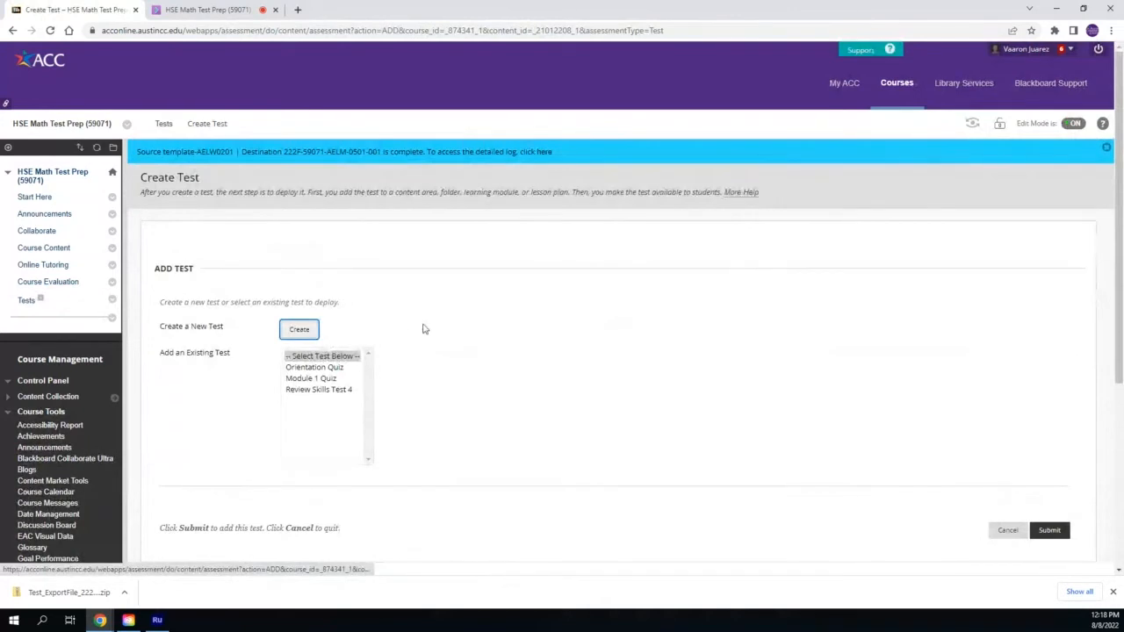
pyautogui.click(323, 391)
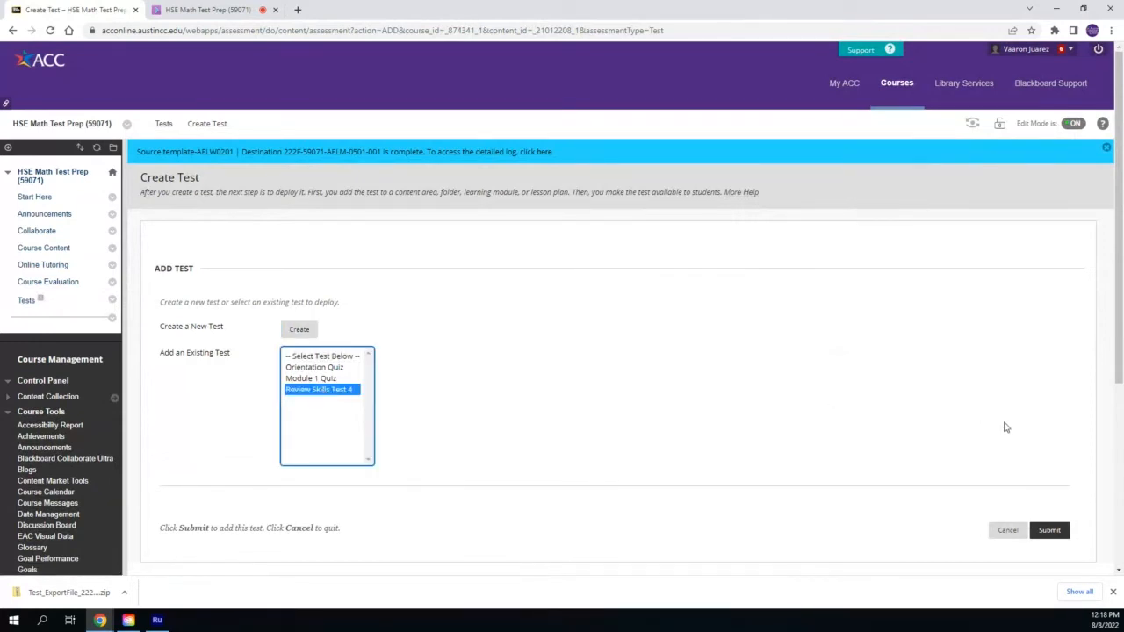
pyautogui.click(1050, 530)
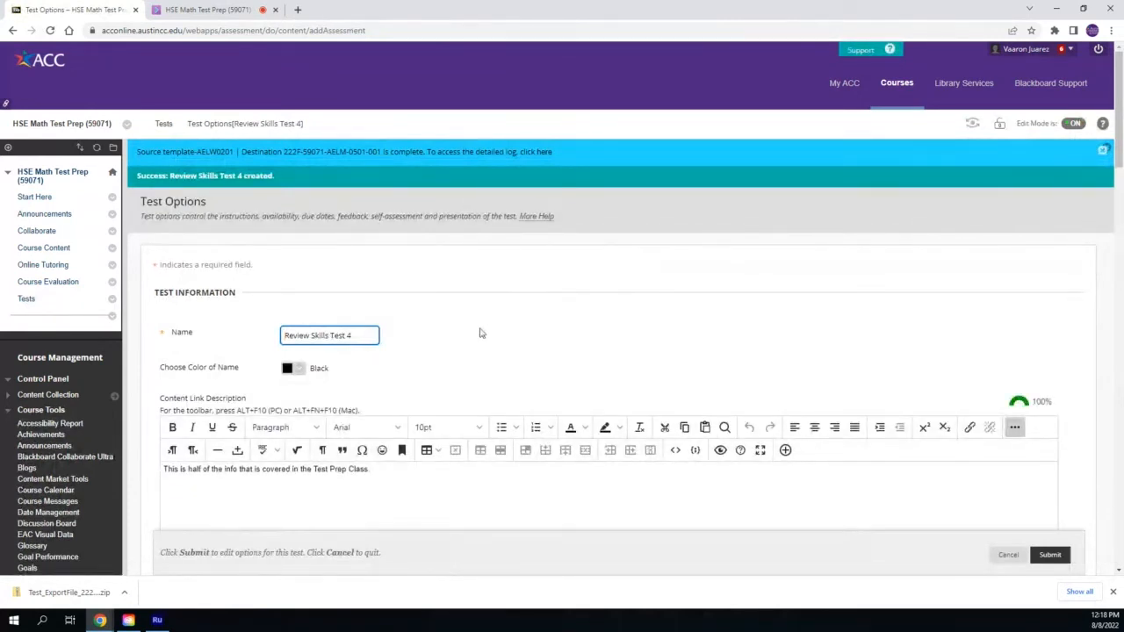
# Make Review Skills Test 4 available to students in the test options
pyautogui.scroll(-1, 419, 336)
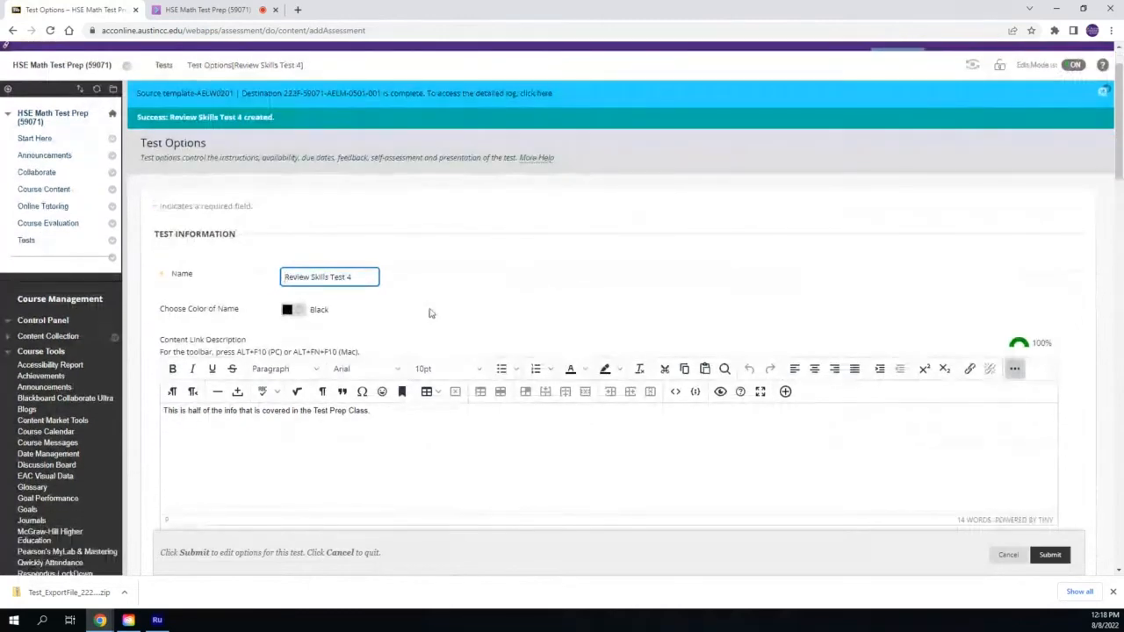
pyautogui.scroll(-4, 419, 293)
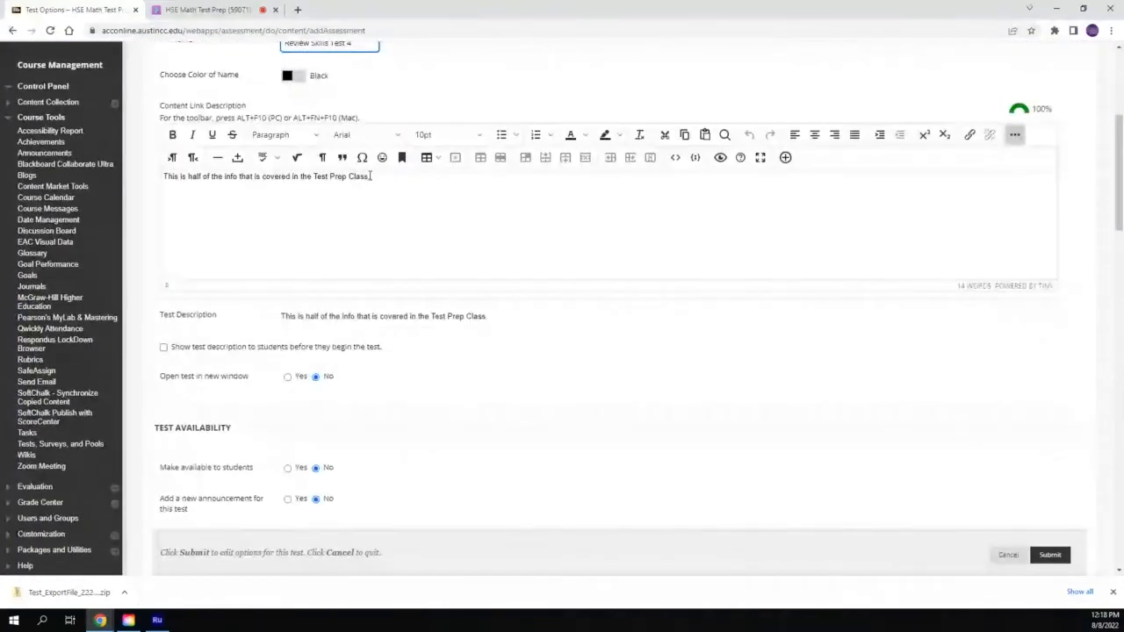
pyautogui.scroll(-1, 259, 325)
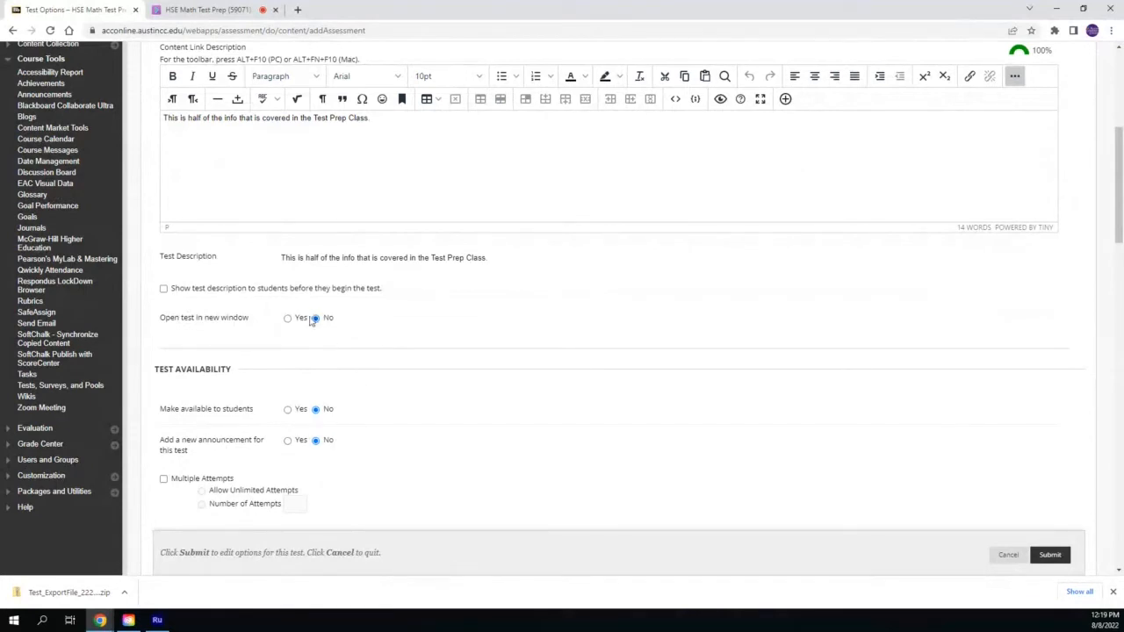
pyautogui.scroll(-1, 334, 336)
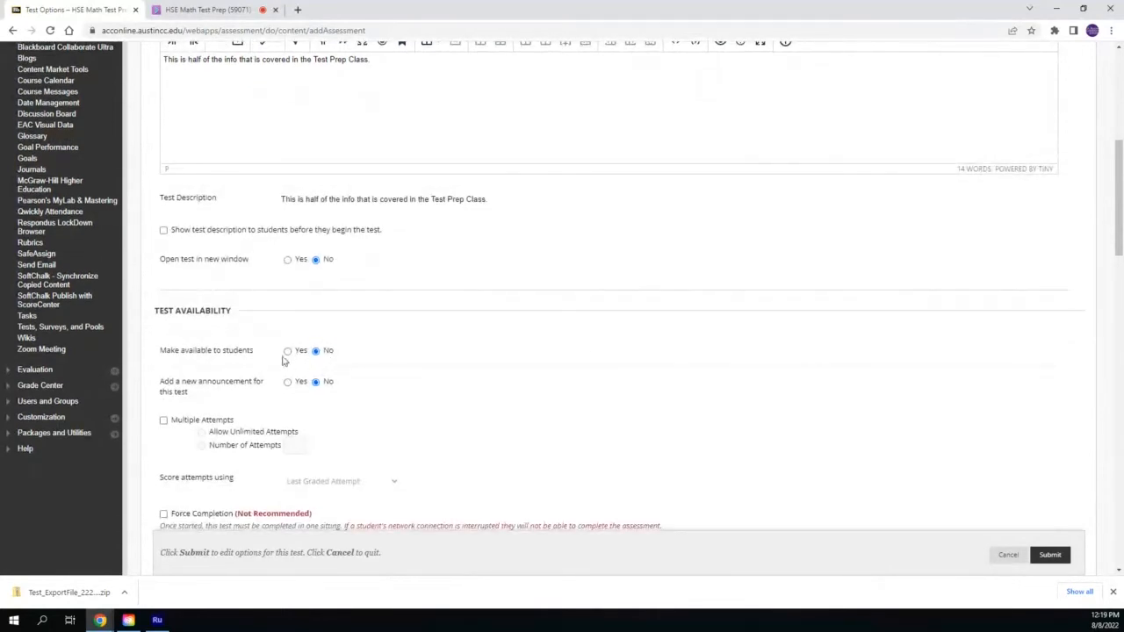
pyautogui.click(288, 350)
# Enable Multiple Attempts and set the number of attempts to 2
pyautogui.scroll(-1, 352, 325)
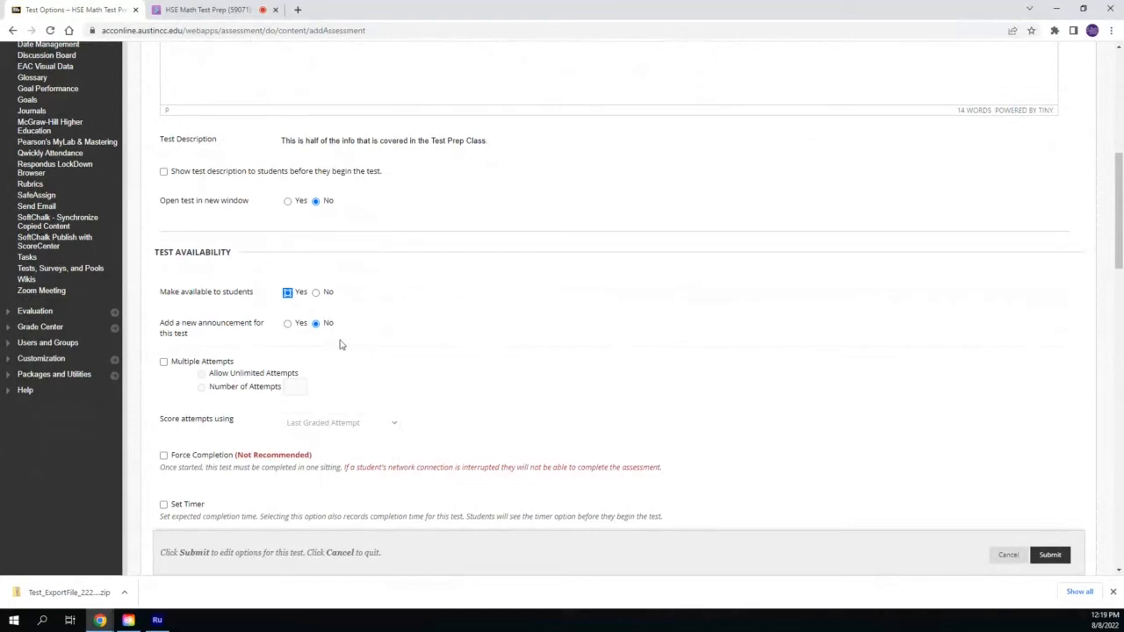
pyautogui.scroll(-1, 342, 345)
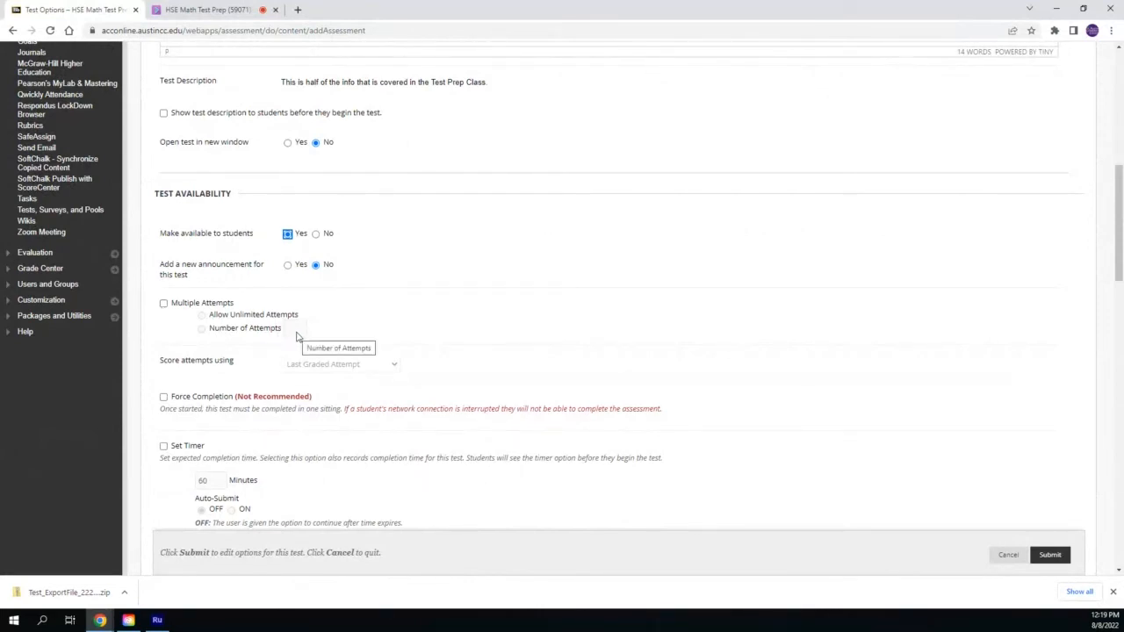
pyautogui.click(163, 303)
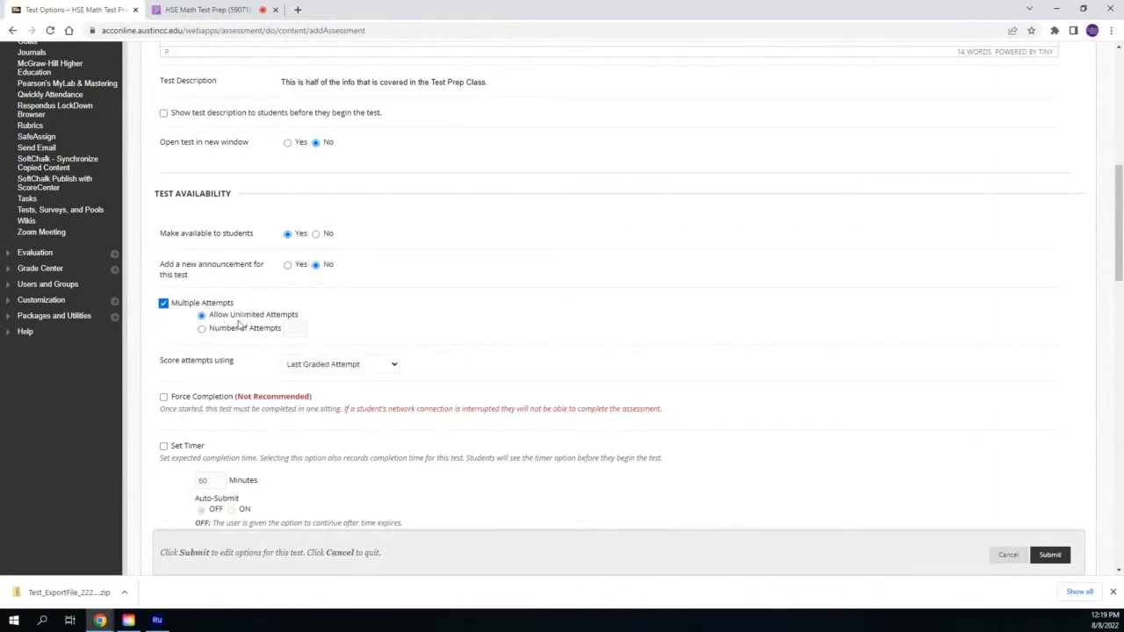
pyautogui.click(202, 328)
pyautogui.click(327, 331)
# Turn on Show Incorrect Questions for the After Submission feedback rule
pyautogui.scroll(-1, 345, 293)
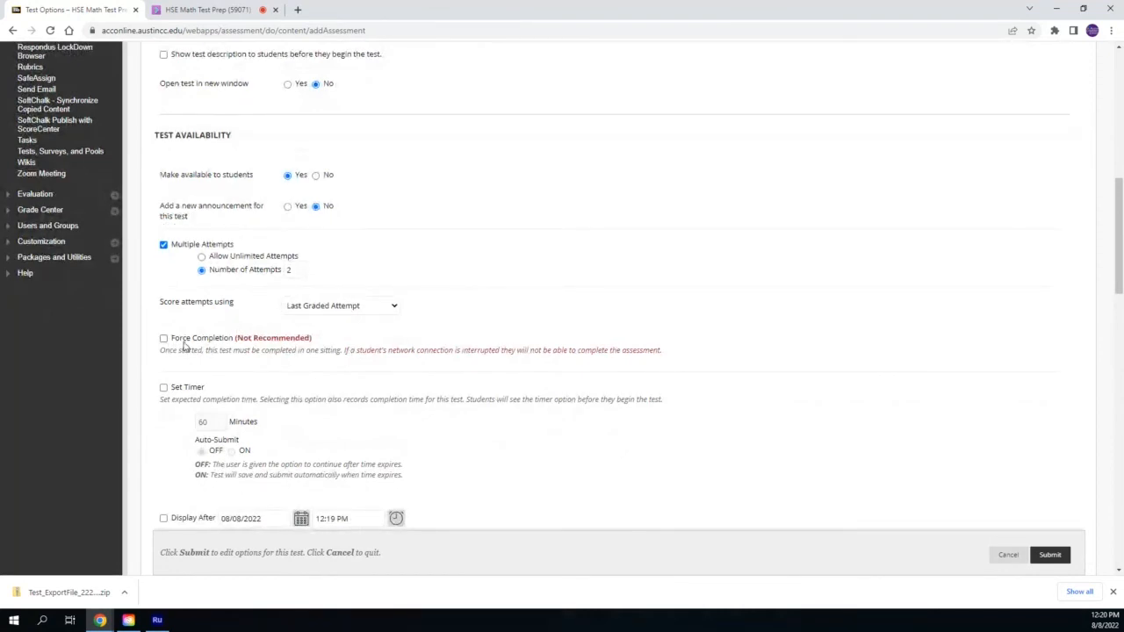
pyautogui.scroll(-1, 168, 343)
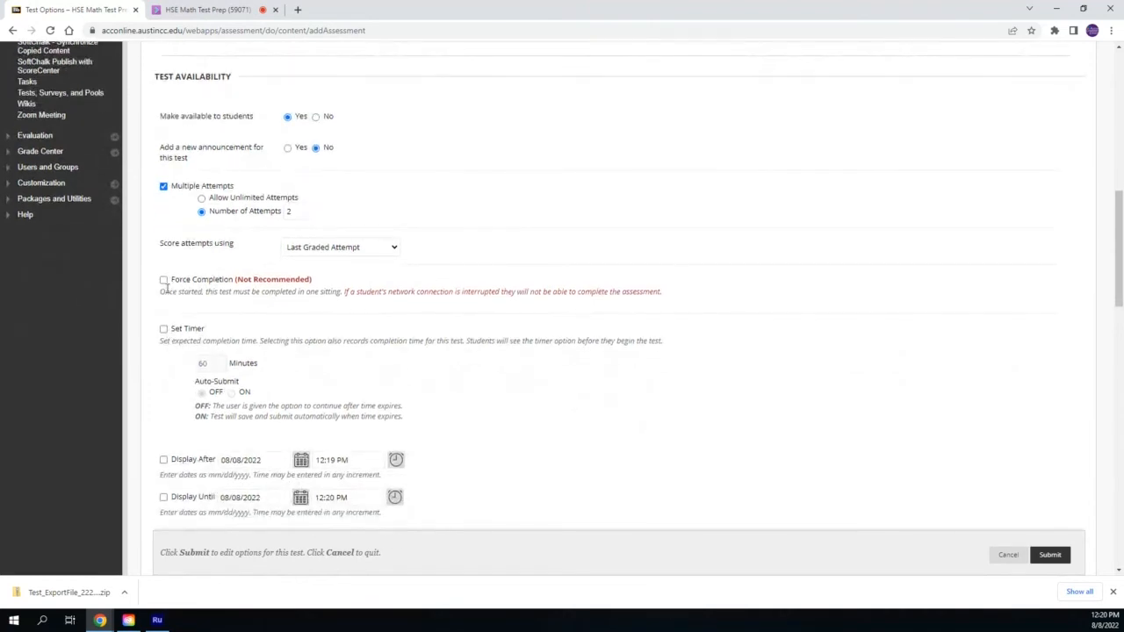
pyautogui.scroll(-1, 200, 349)
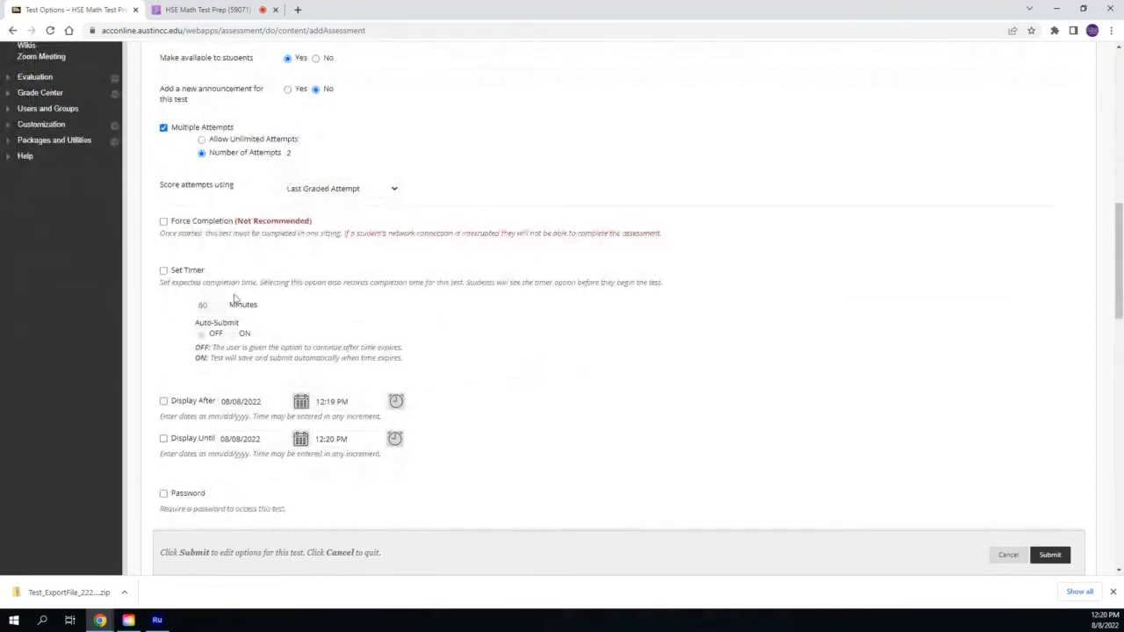
pyautogui.scroll(-2, 236, 307)
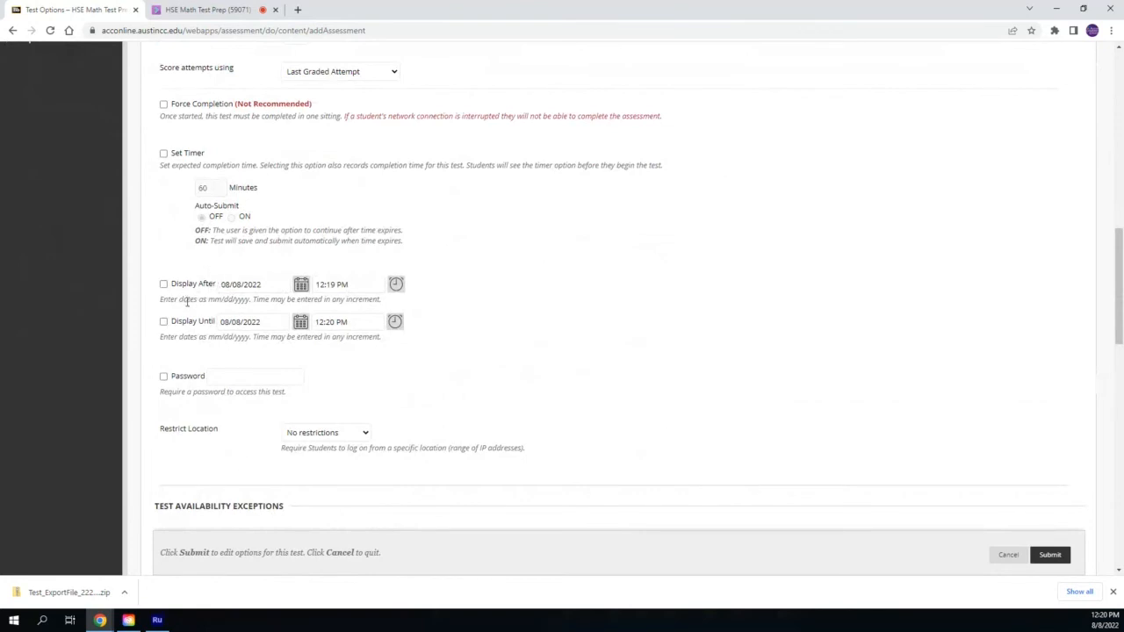
pyautogui.scroll(-4, 187, 302)
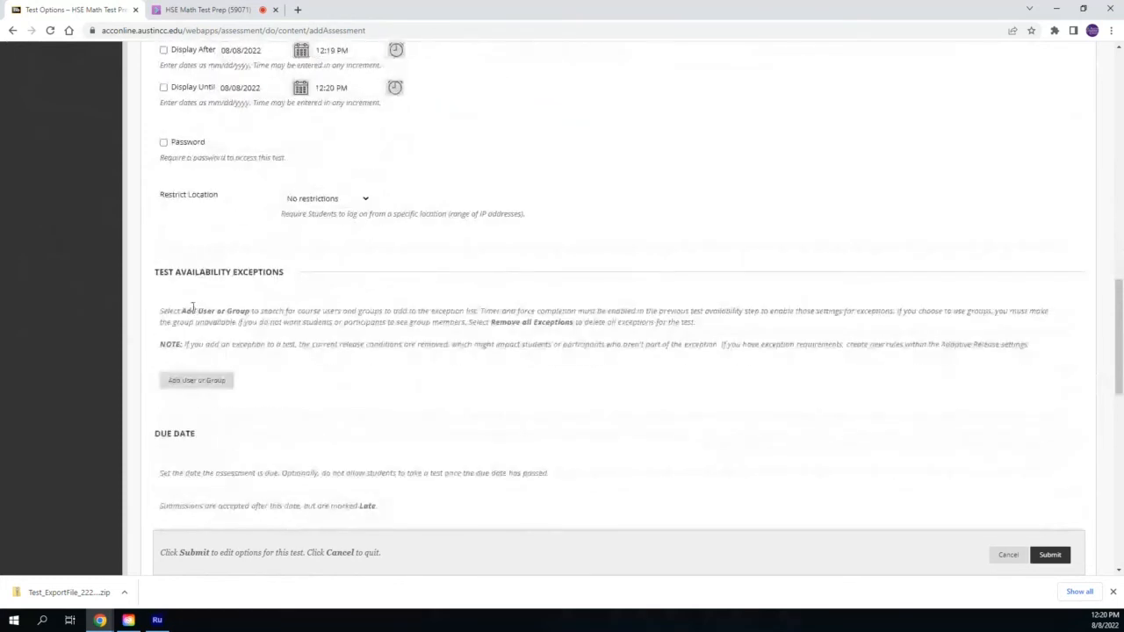
pyautogui.scroll(-6, 192, 308)
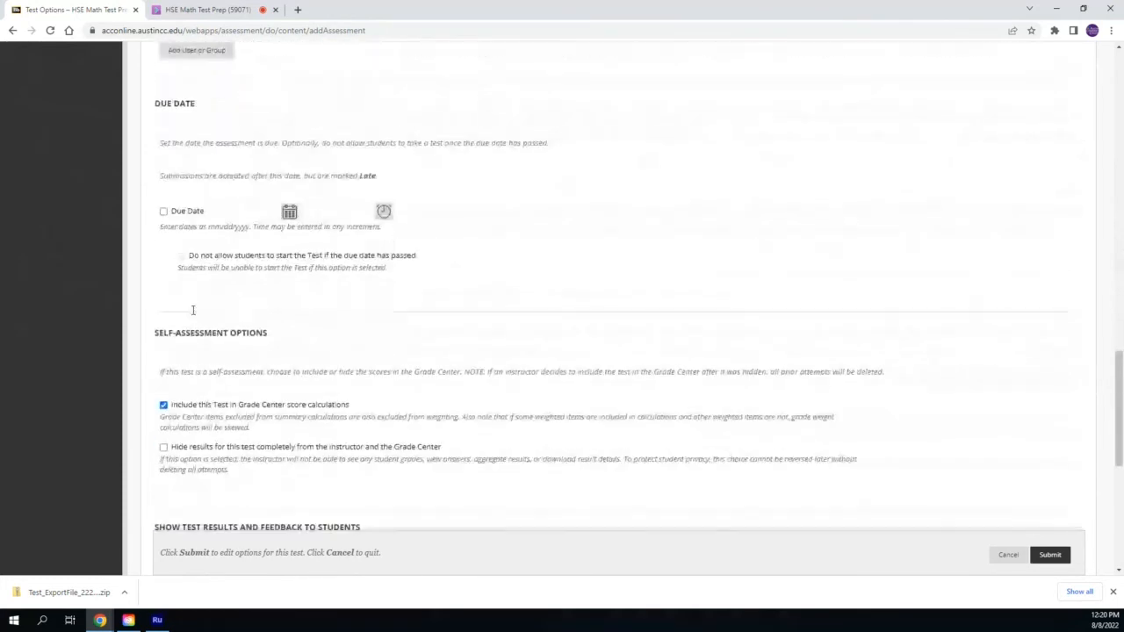
pyautogui.scroll(-2, 192, 310)
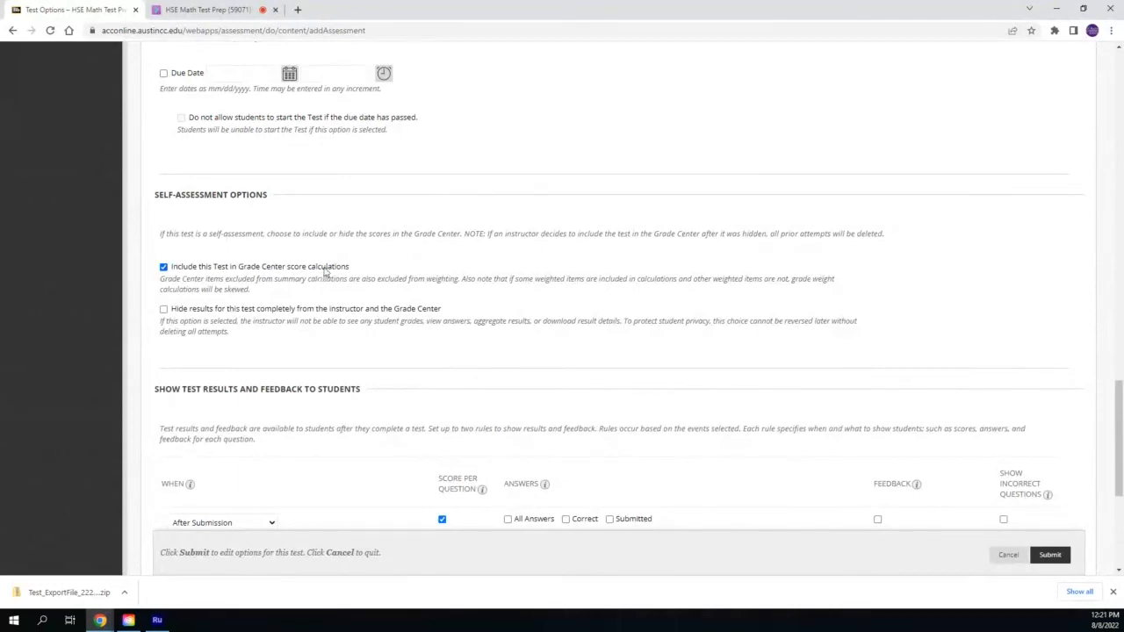
pyautogui.scroll(-1, 320, 302)
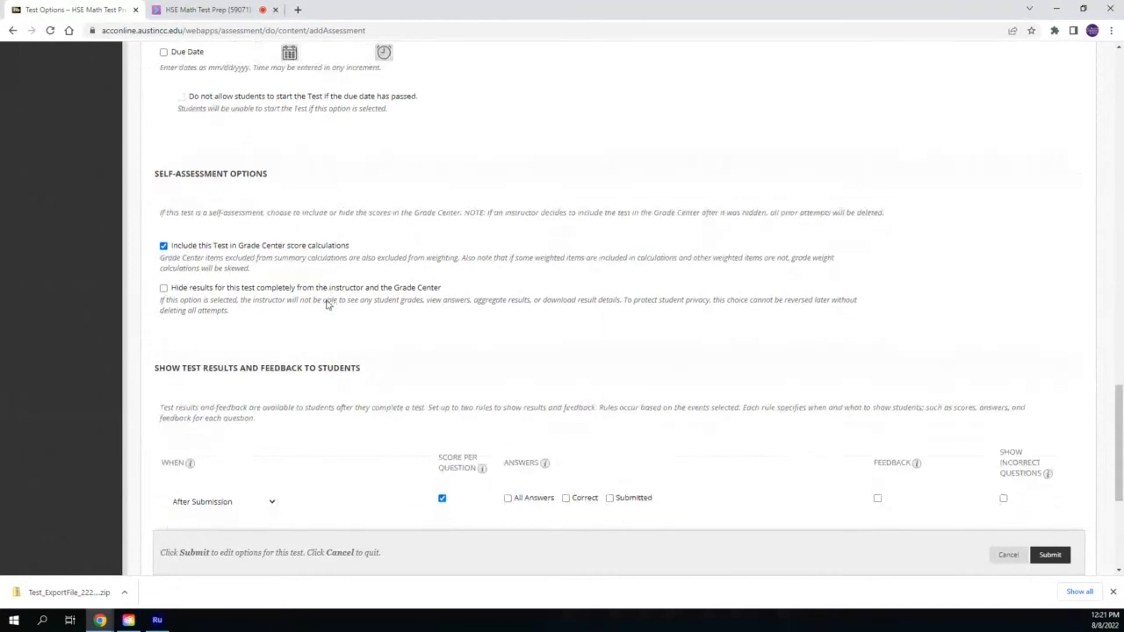
pyautogui.scroll(-2, 326, 303)
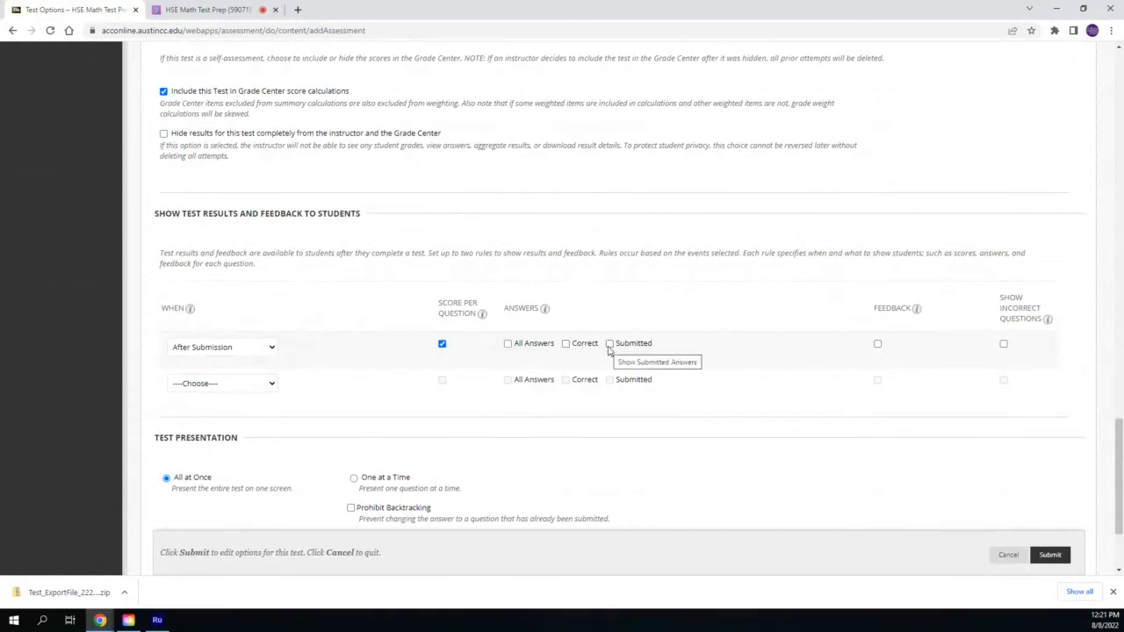
pyautogui.click(1003, 344)
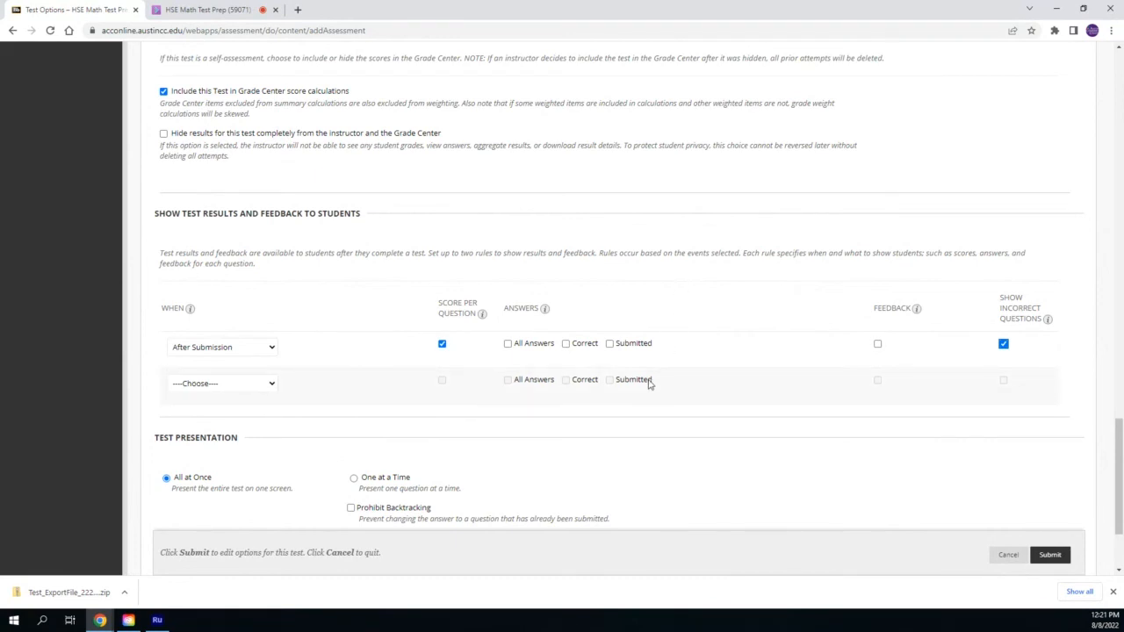
# Set the test presentation to One at a Time and submit the test options
pyautogui.scroll(-3, 650, 384)
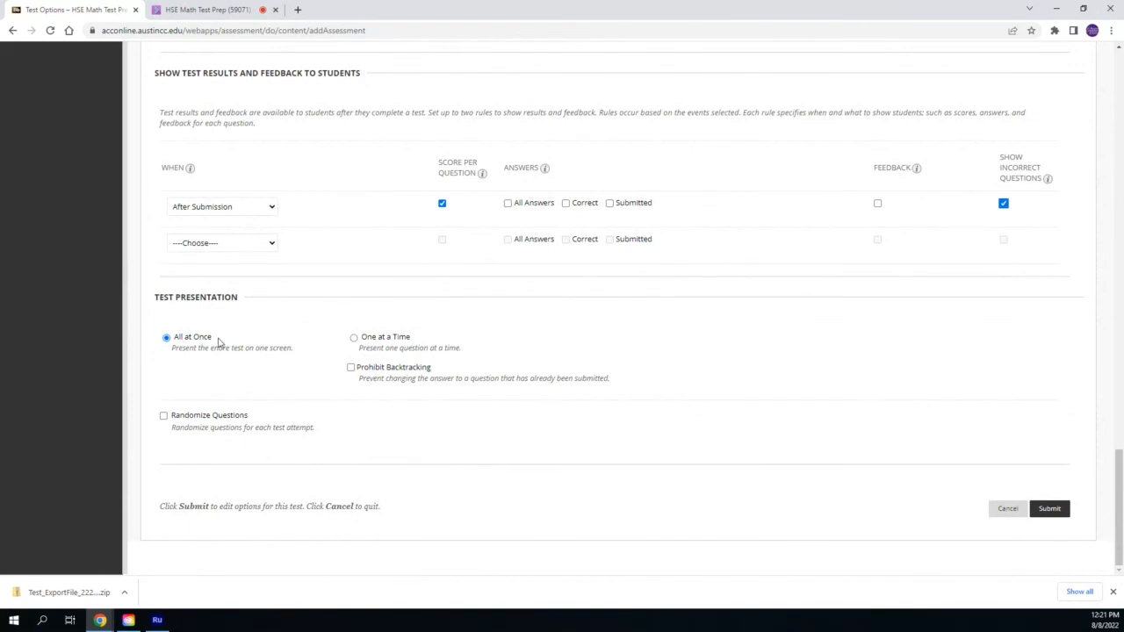
pyautogui.click(354, 339)
pyautogui.click(1059, 509)
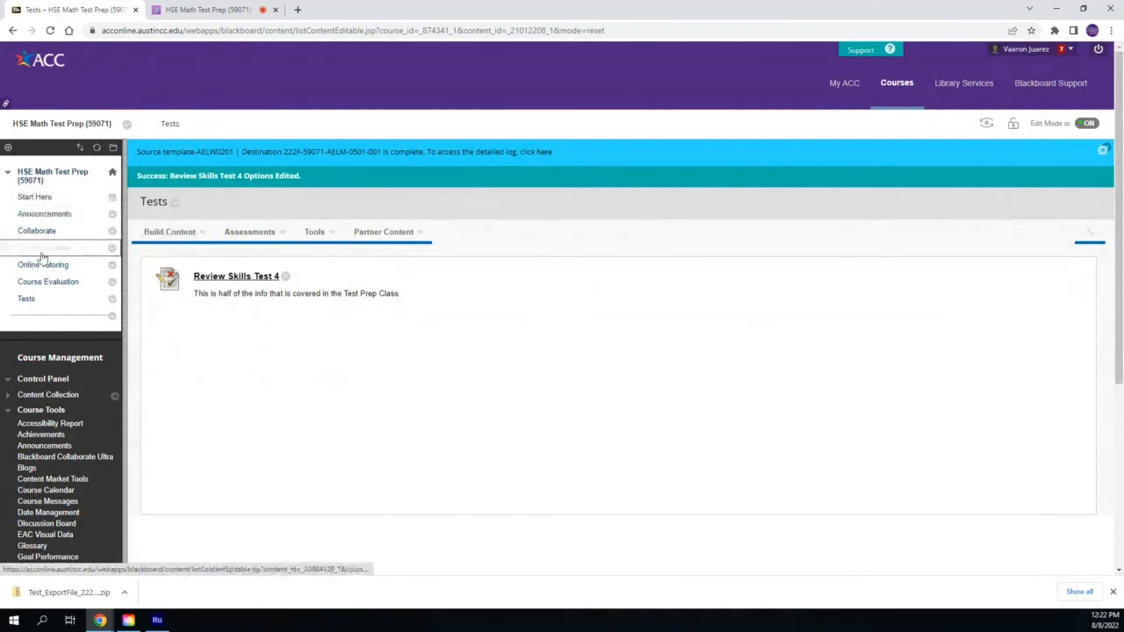
# Open Review Skills Test 4 from the Tests area and begin the preview
pyautogui.click(217, 280)
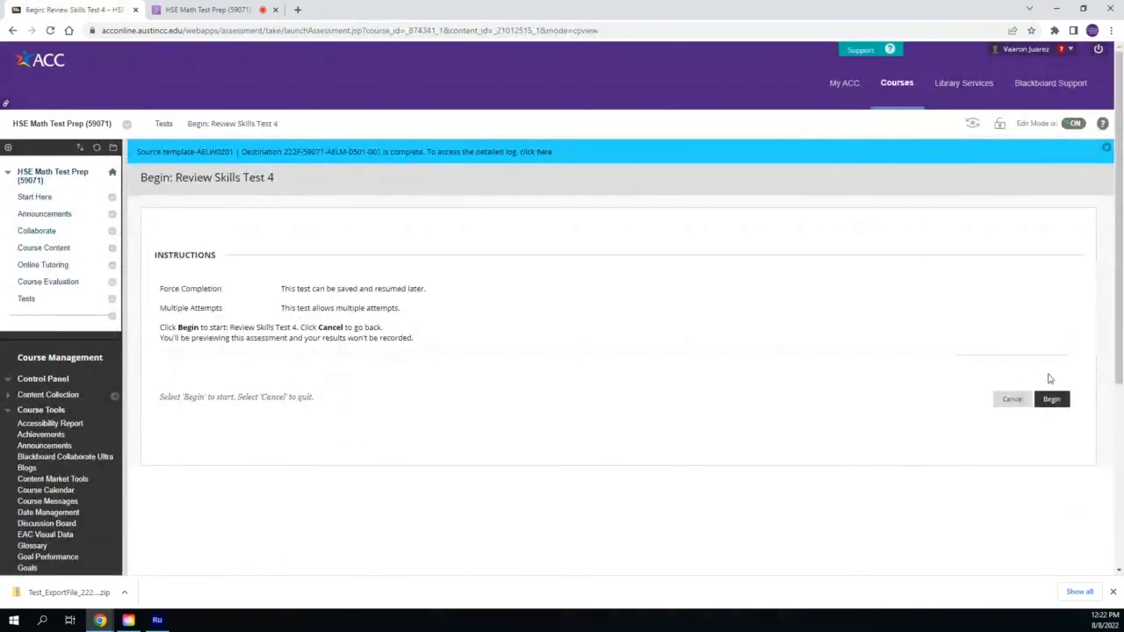
pyautogui.click(1050, 402)
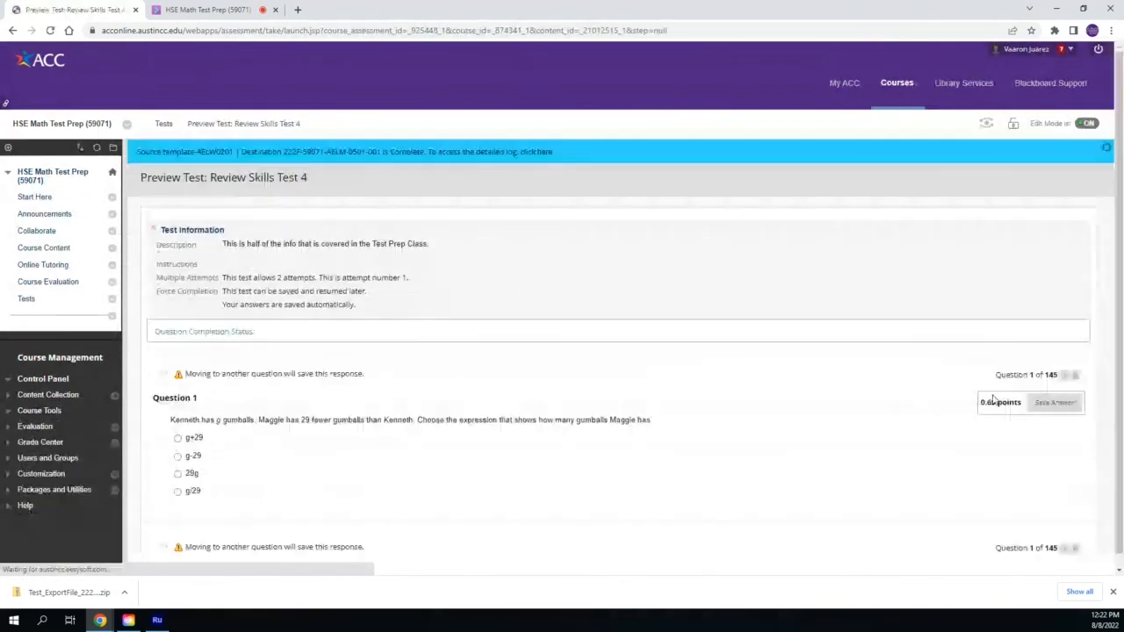
pyautogui.scroll(-1, 585, 396)
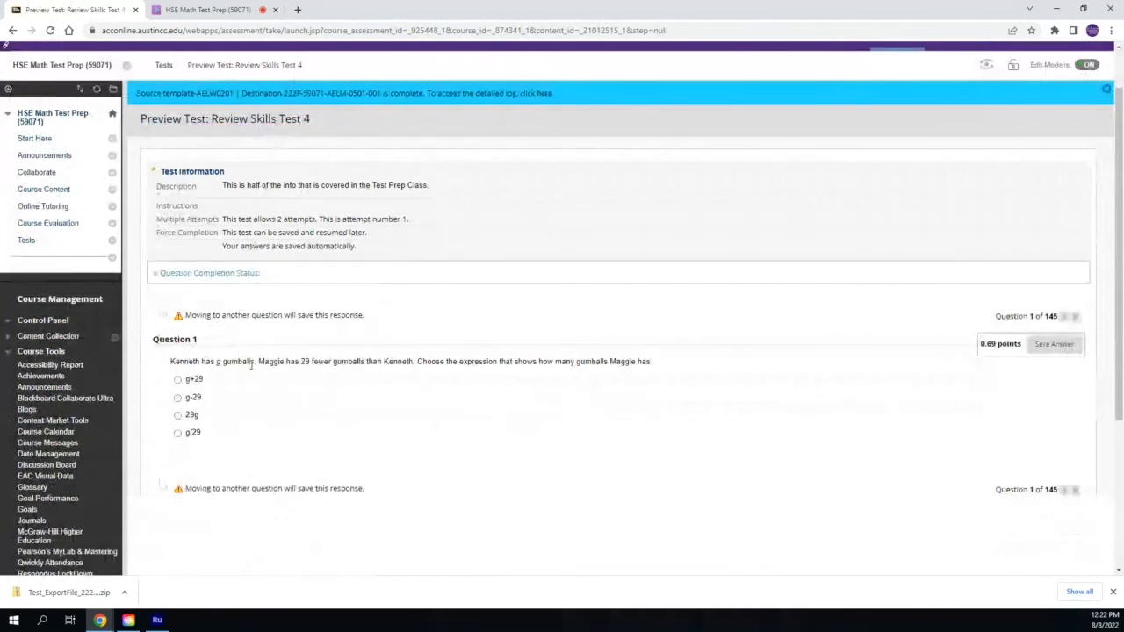